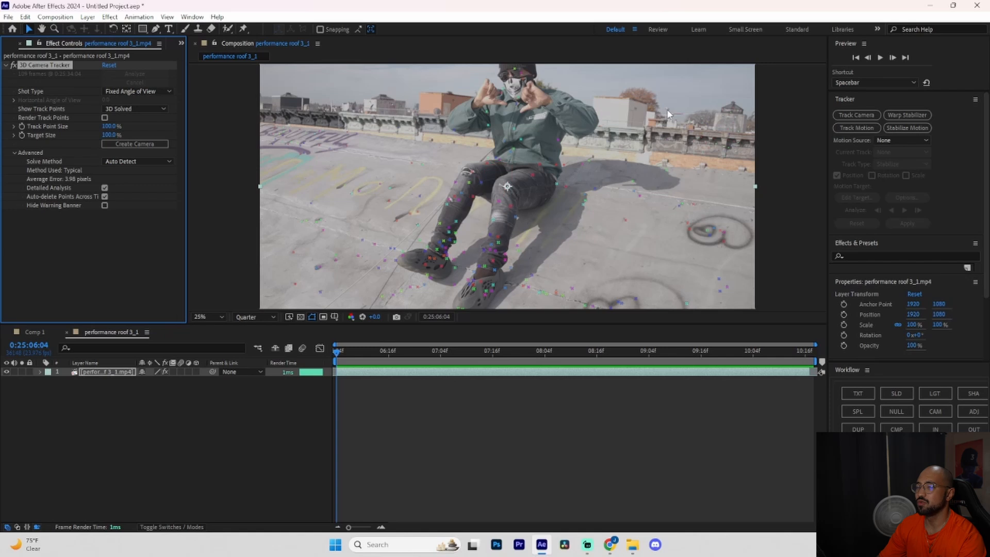
Step: Create a text layer and tracker camera from track points on the performer's torso, and preview how the text follows the shot
{"action": "left_click_drag", "start_coordinate": [339, 353], "coordinate": [411, 330]}
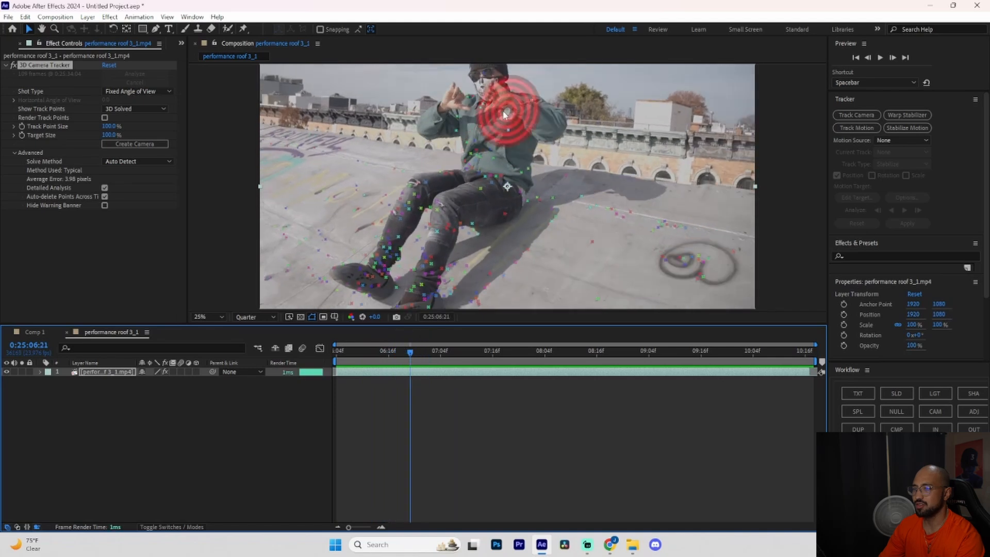
{"action": "left_click", "coordinate": [488, 145]}
{"action": "left_click_drag", "start_coordinate": [454, 148], "coordinate": [487, 157]}
{"action": "right_click", "coordinate": [483, 160]}
{"action": "left_click", "coordinate": [503, 169]}
{"action": "key", "text": "space"}
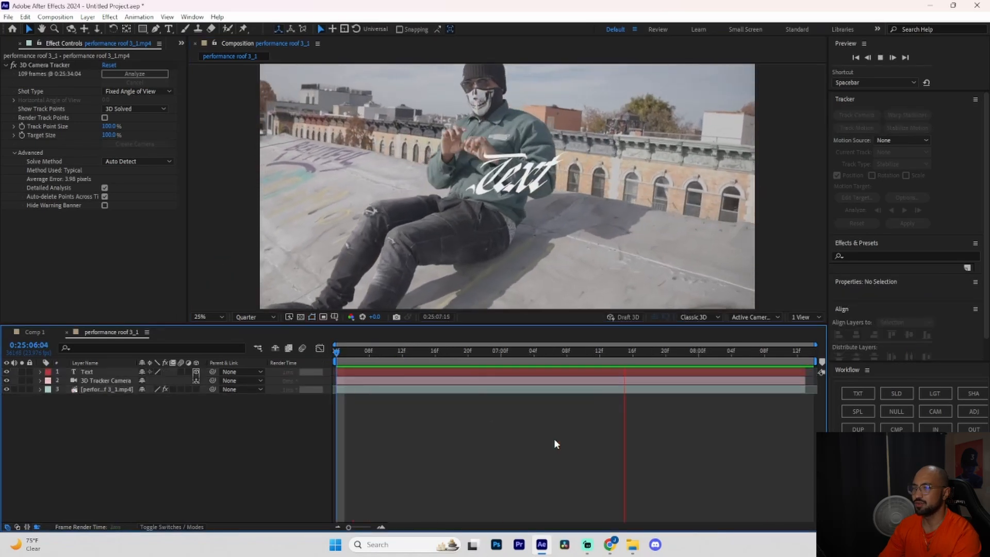
Step: Delete the tracked test text layer and add a solid layer above the camera and footage, with its visibility off
{"action": "left_click", "coordinate": [373, 370]}
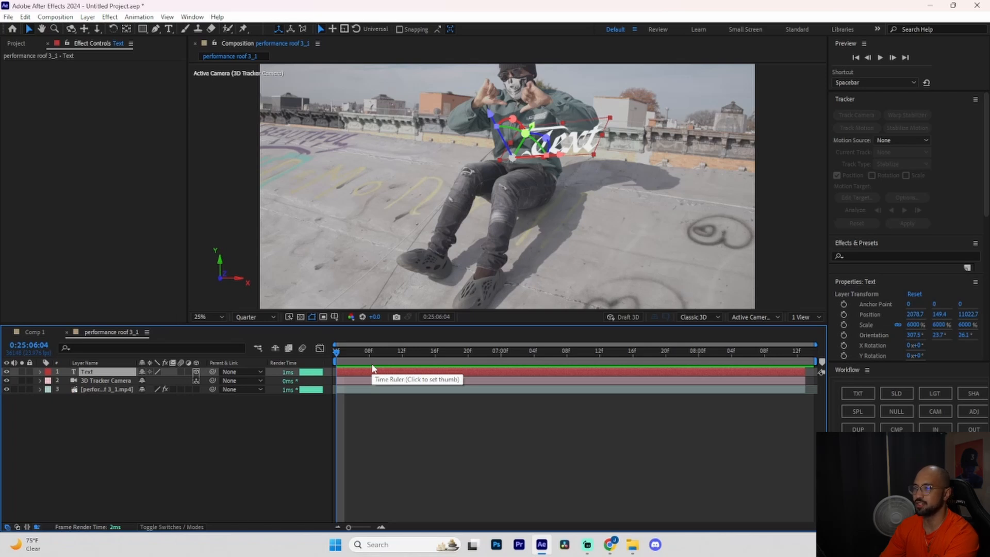
{"action": "key", "text": "Delete"}
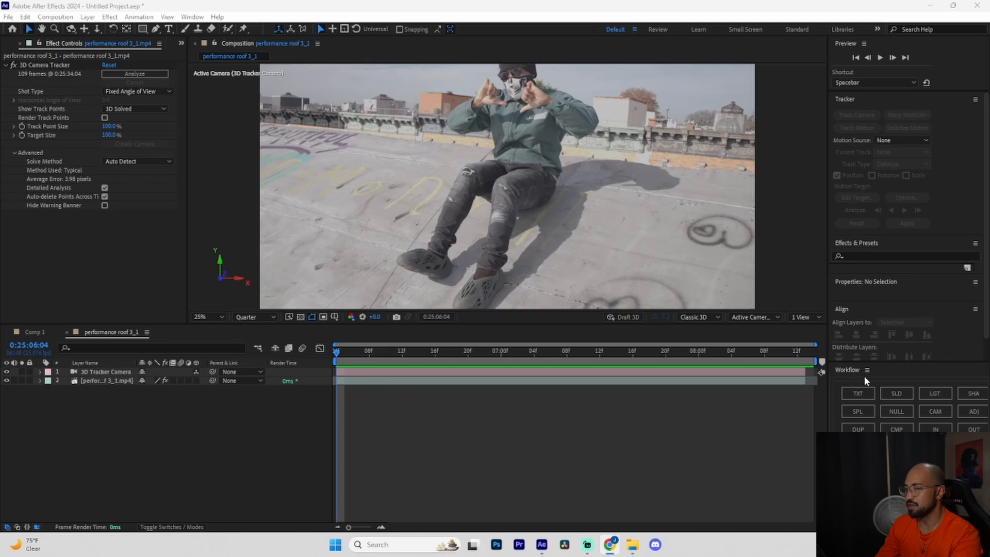
{"action": "left_click", "coordinate": [895, 396]}
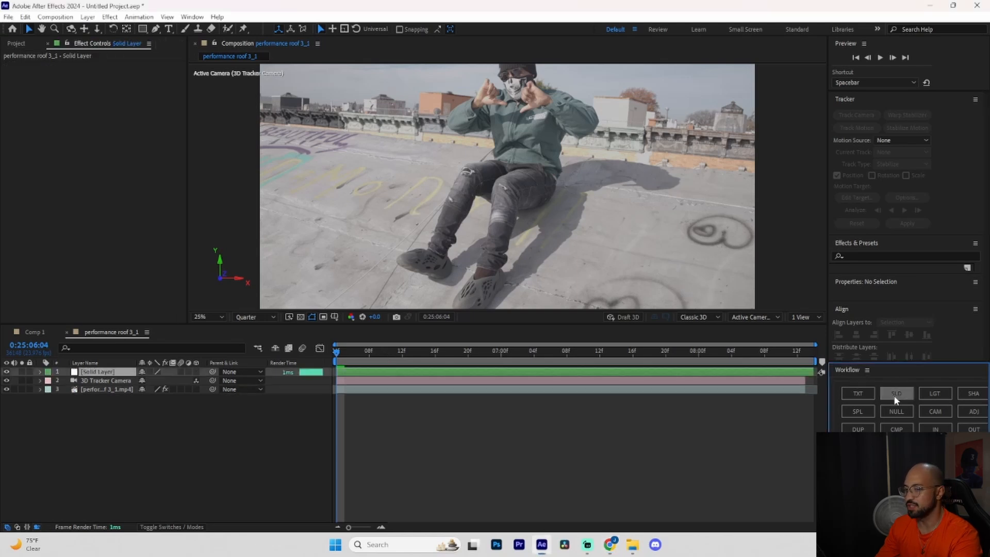
{"action": "left_click", "coordinate": [114, 417]}
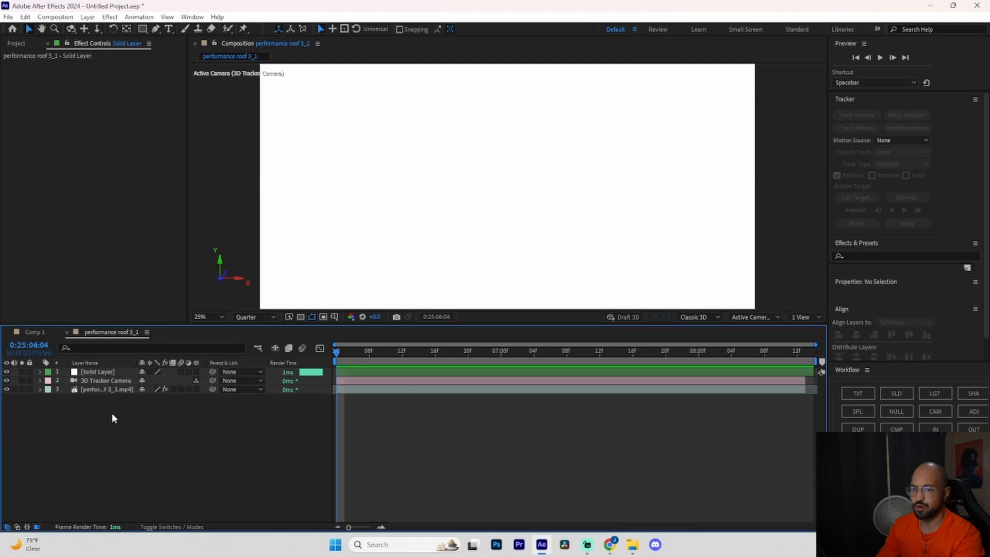
{"action": "right_click", "coordinate": [113, 416]}
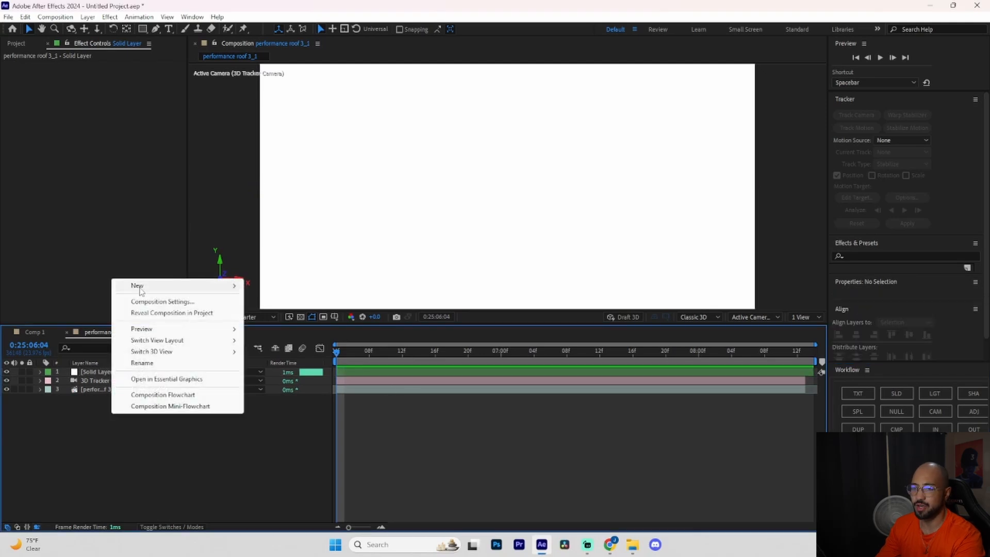
{"action": "left_click", "coordinate": [908, 377]}
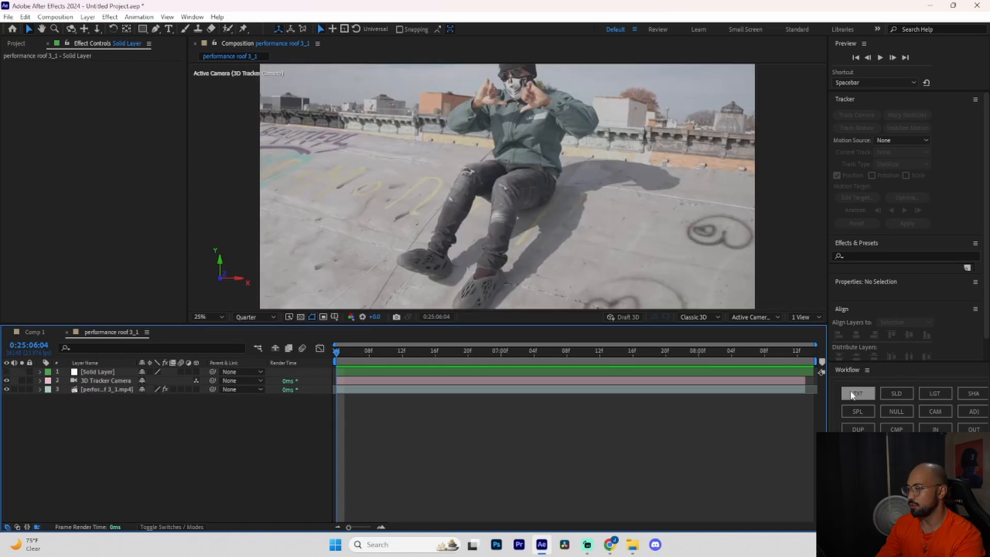
{"action": "left_click", "coordinate": [866, 395]}
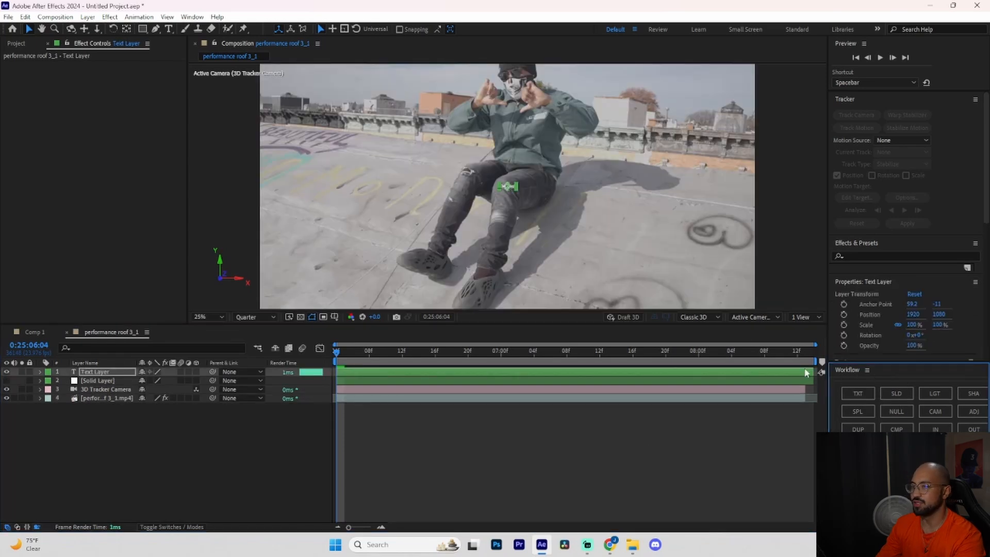
{"action": "left_click", "coordinate": [901, 397]}
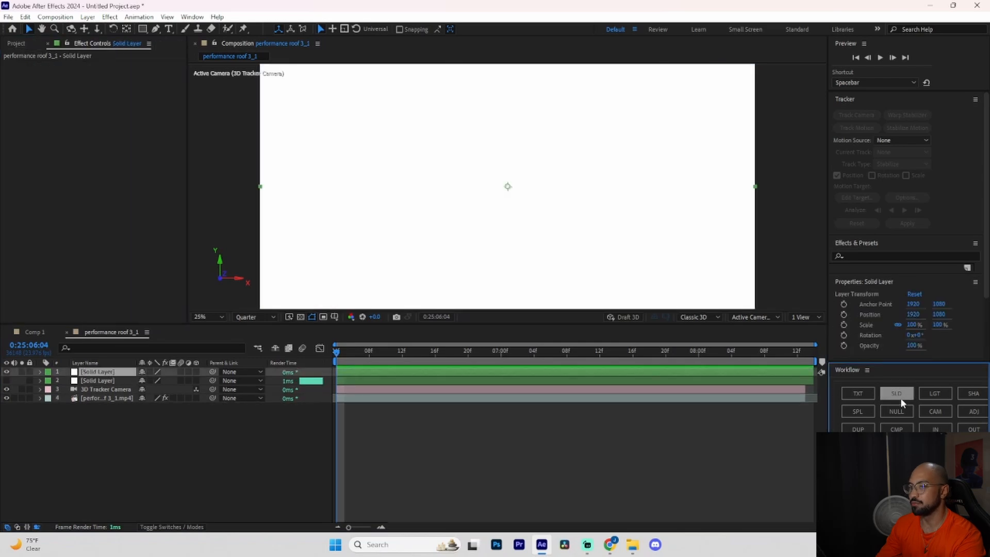
{"action": "key", "text": "ctrl+z"}
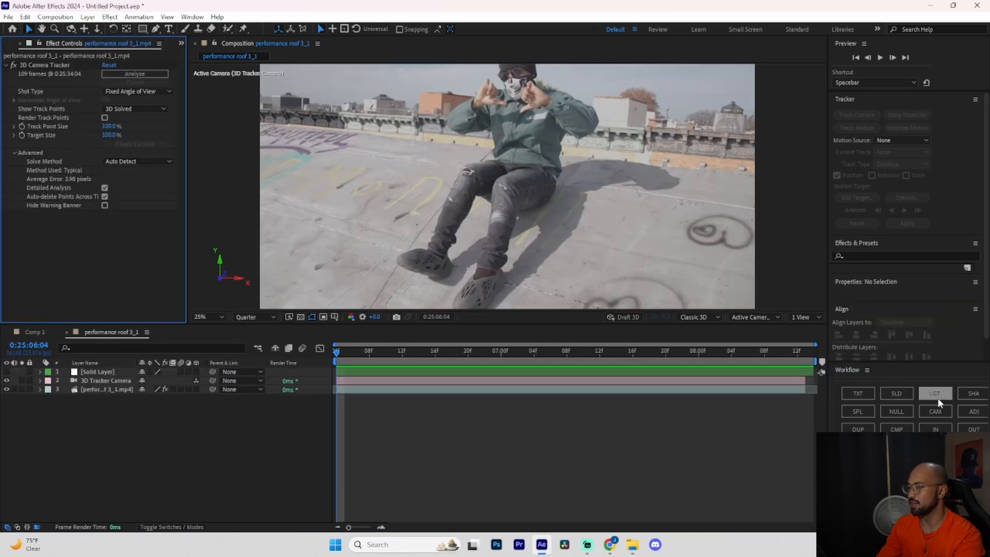
{"action": "left_click", "coordinate": [935, 397]}
{"action": "key", "text": "ctrl+z"}
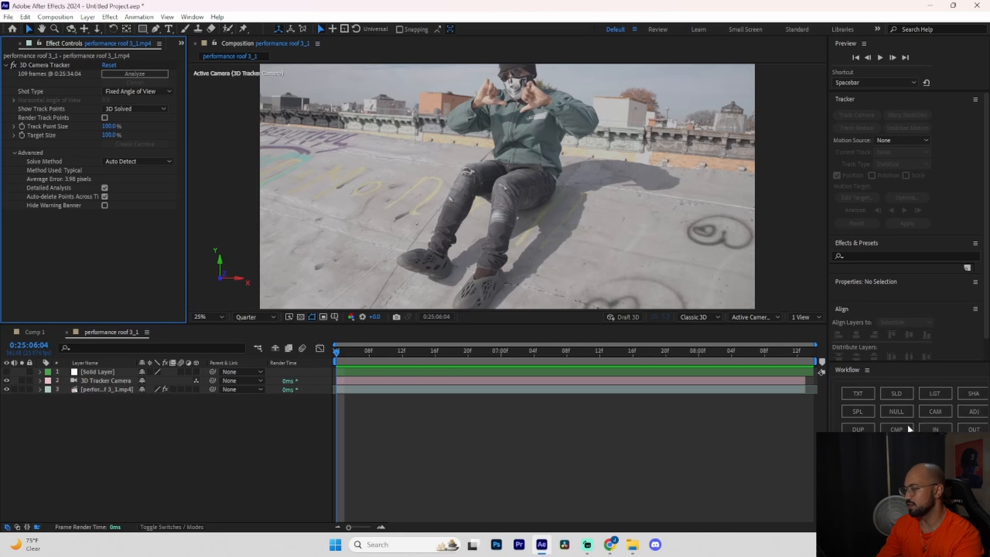
Step: Find the Video Copilot Element effect and apply it to the solid layer
{"action": "left_click", "coordinate": [466, 390]}
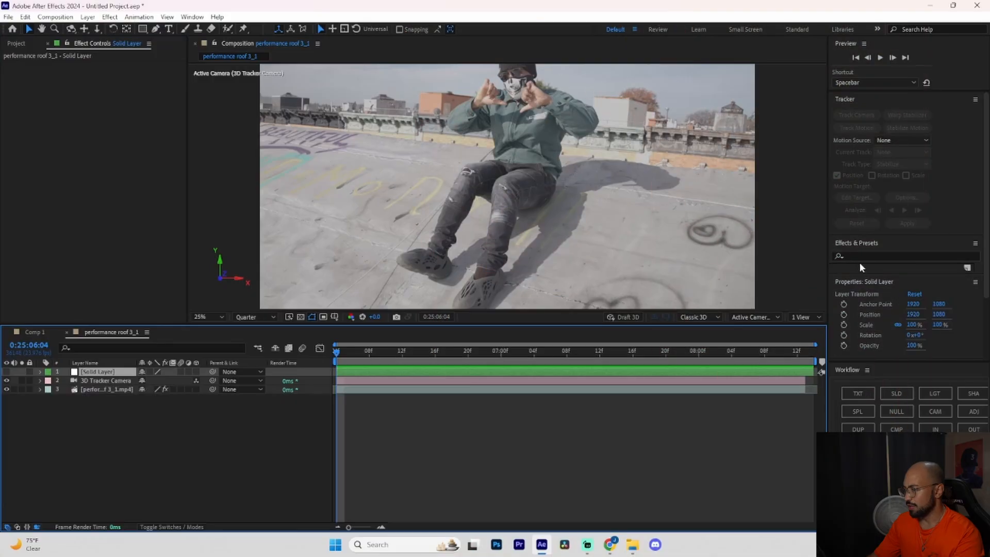
{"action": "type", "text": "e"}
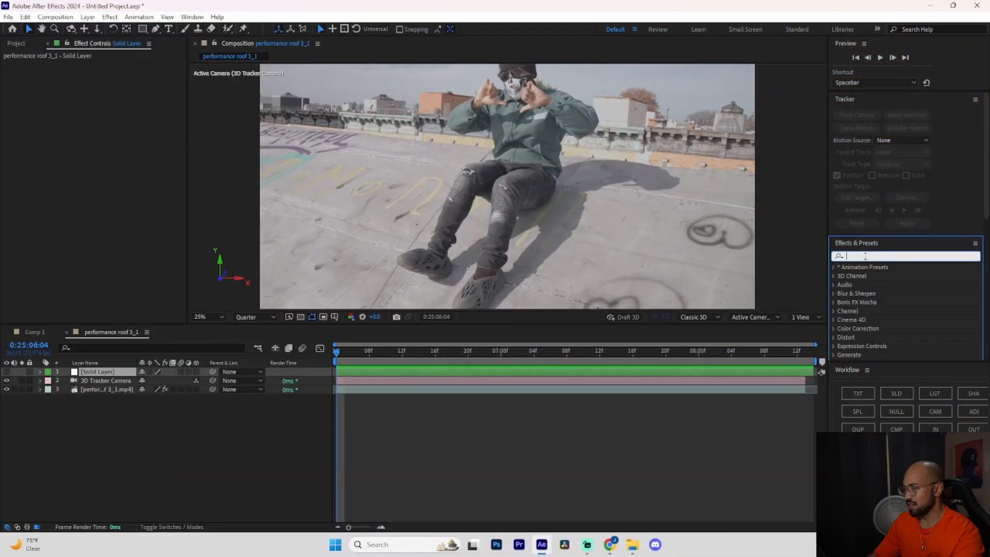
{"action": "type", "text": "lem"}
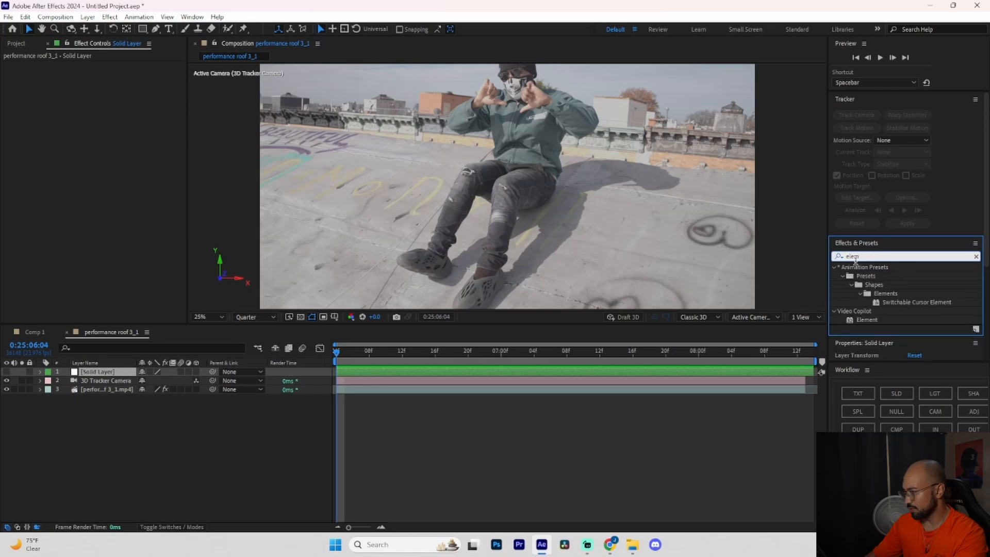
{"action": "left_click_drag", "start_coordinate": [867, 320], "coordinate": [370, 370]}
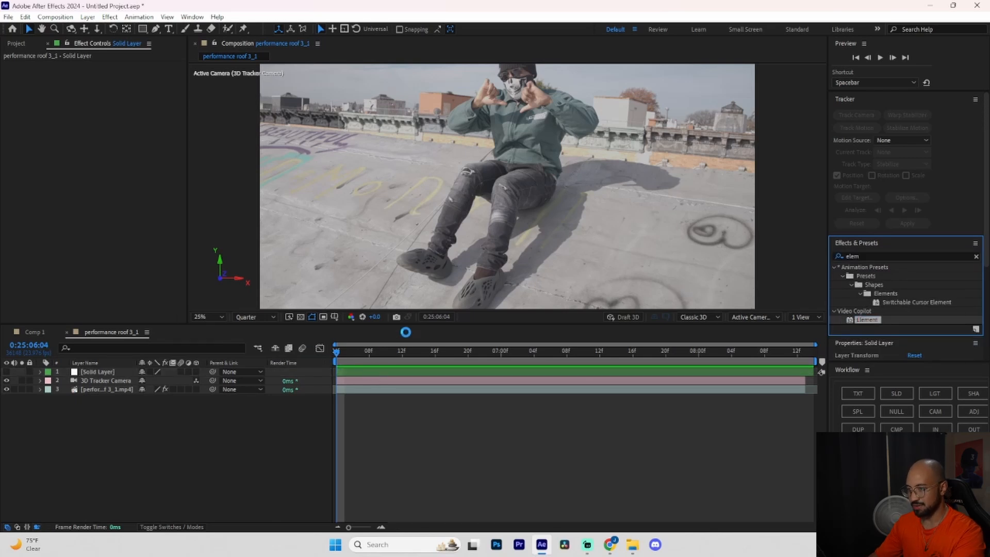
Step: Assign performance roof 3_1.mp4 as Layer 1 in Element's Custom Texture Maps
{"action": "left_click", "coordinate": [13, 160]}
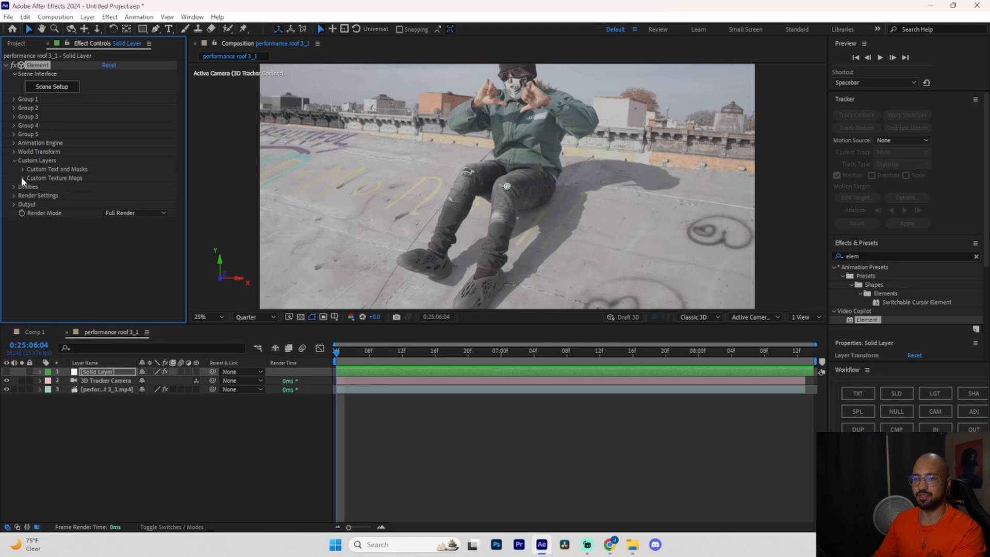
{"action": "left_click", "coordinate": [22, 178]}
{"action": "scroll", "coordinate": [21, 178], "scroll_direction": "down", "scroll_amount": 2}
{"action": "left_click", "coordinate": [118, 143]}
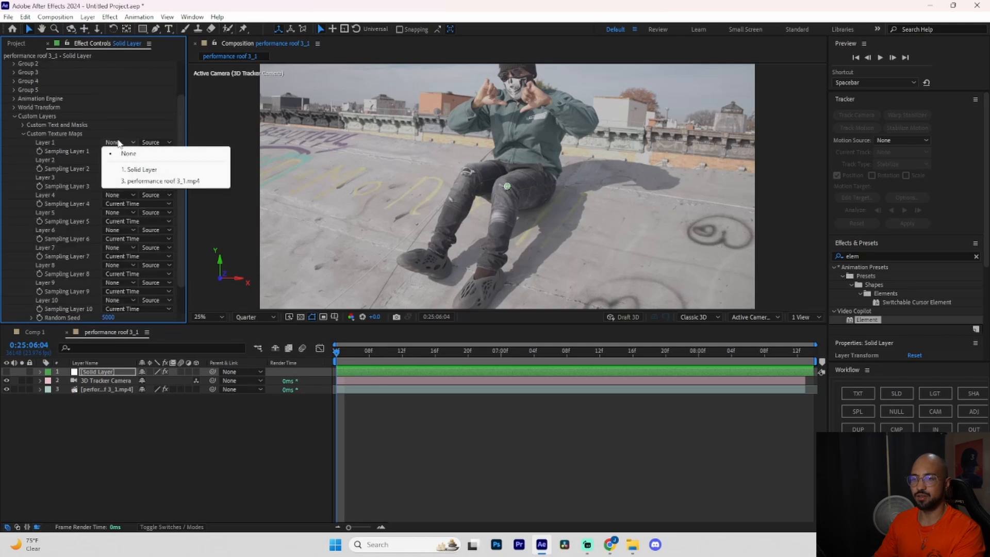
{"action": "left_click", "coordinate": [157, 182]}
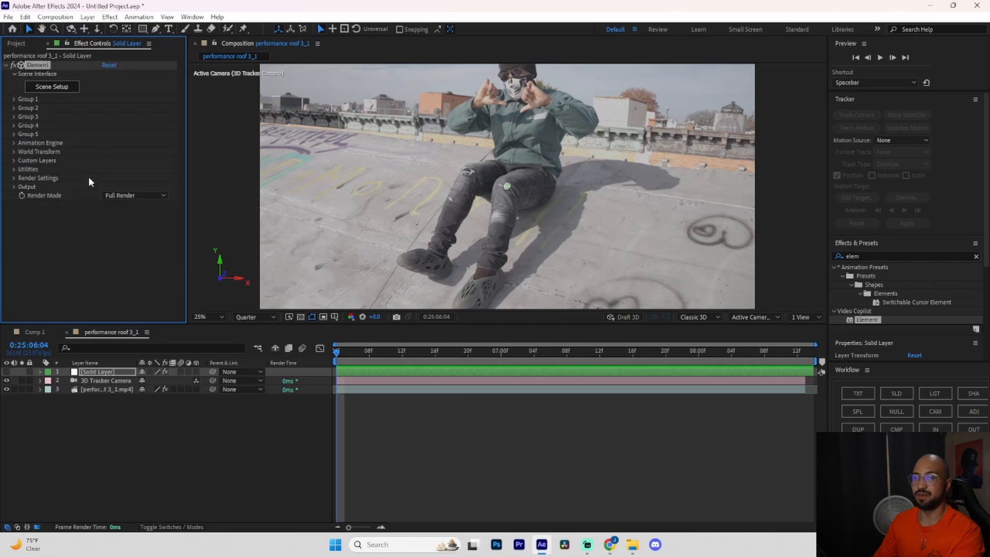
Step: In Element's Scene Setup, normalize the size of the 100billy10 model and inspect the bill and its material
{"action": "left_click", "coordinate": [54, 87]}
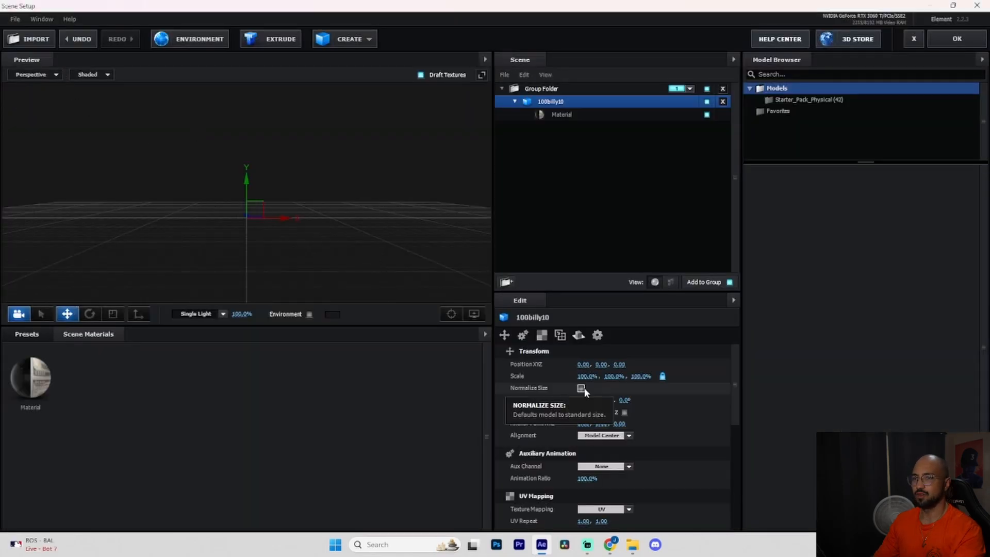
{"action": "left_click", "coordinate": [581, 388]}
{"action": "left_click_drag", "start_coordinate": [299, 216], "coordinate": [367, 248]}
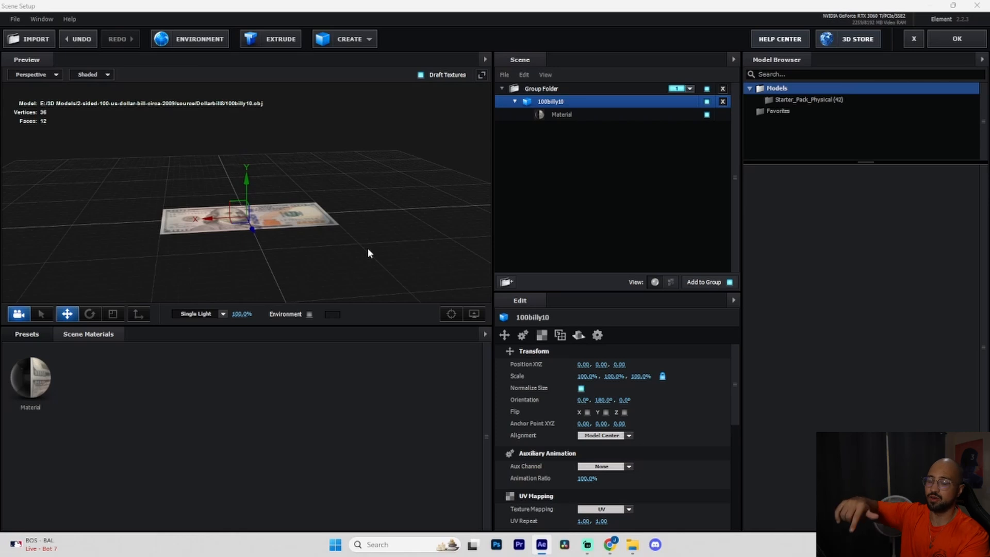
{"action": "left_click_drag", "start_coordinate": [378, 256], "coordinate": [523, 163]}
{"action": "left_click", "coordinate": [579, 115]}
{"action": "left_click_drag", "start_coordinate": [377, 243], "coordinate": [402, 260]}
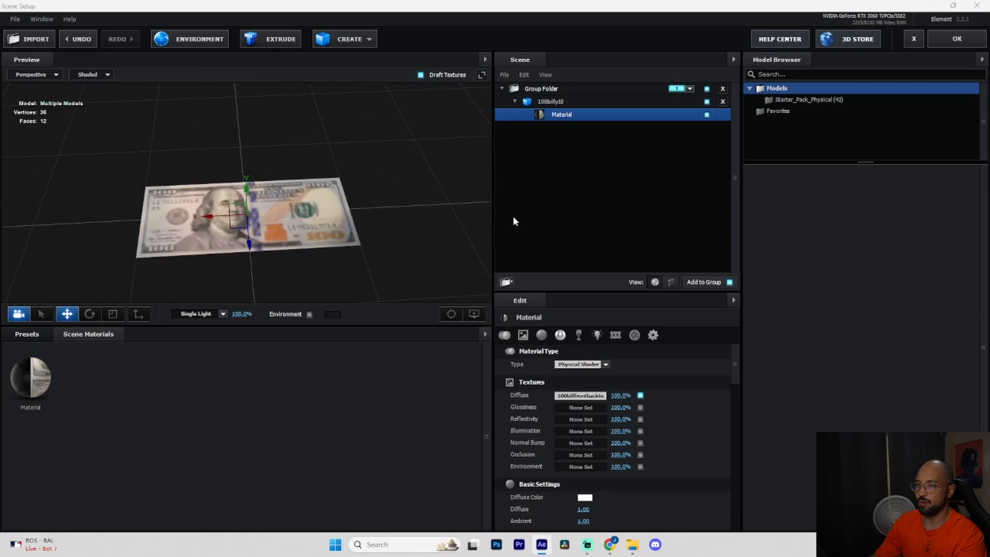
Step: Choose Custom Layer 1 (performance roof 3_1.mp4) as the scene's environment texture, check the bill, and return to the composition
{"action": "left_click", "coordinate": [203, 44]}
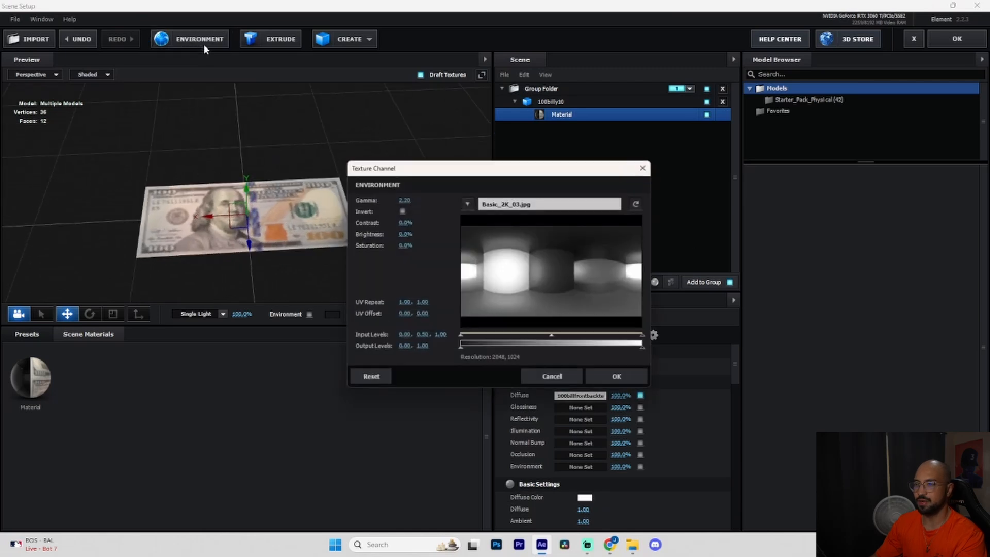
{"action": "left_click", "coordinate": [467, 205]}
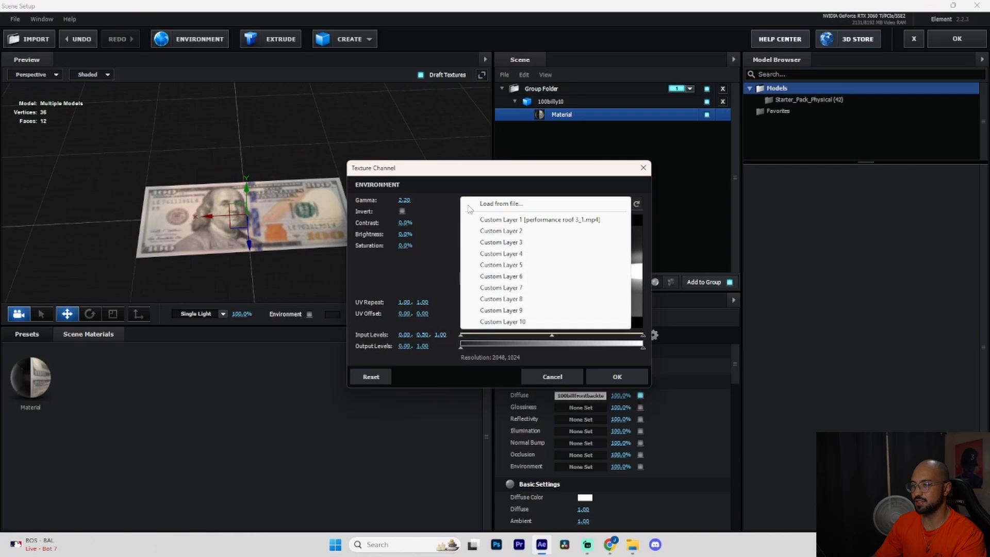
{"action": "left_click", "coordinate": [508, 220]}
{"action": "left_click", "coordinate": [554, 376]}
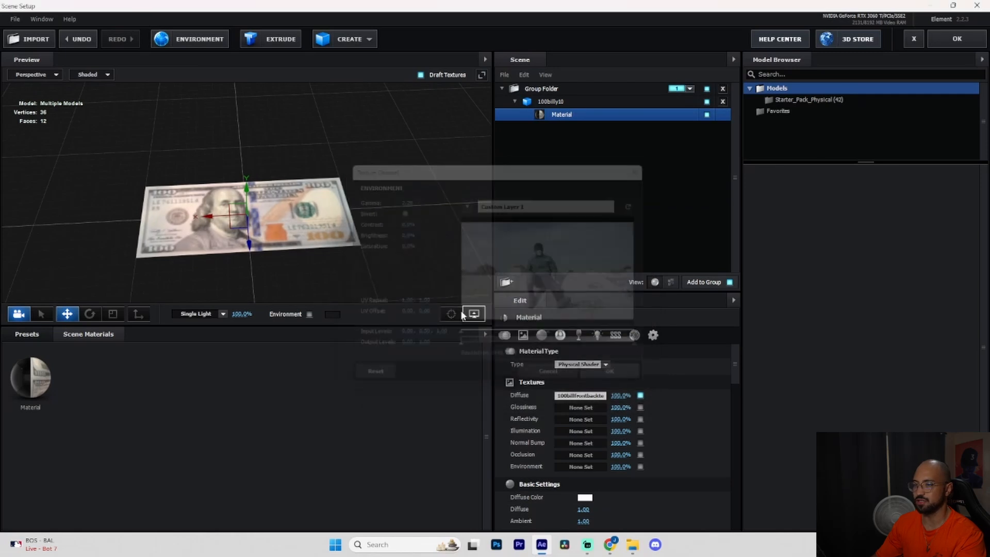
{"action": "left_click_drag", "start_coordinate": [350, 250], "coordinate": [371, 279]}
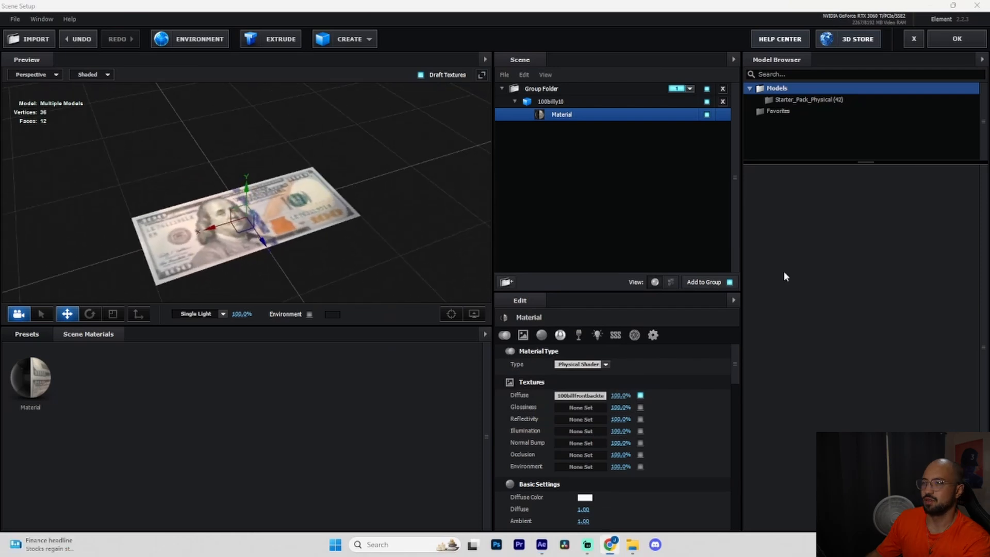
{"action": "left_click", "coordinate": [946, 42]}
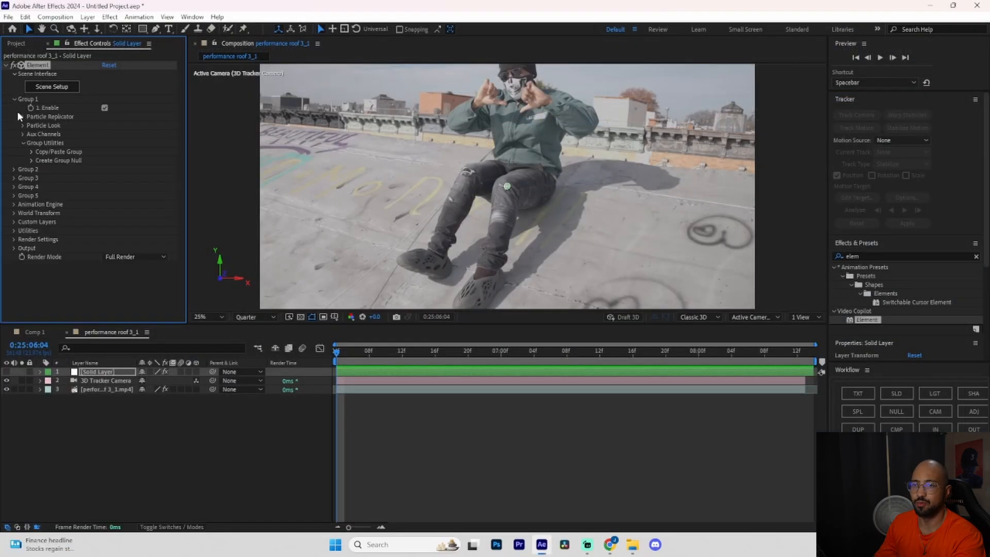
Step: Set Group 1's particle count to 10 and increase its particle size to about 33
{"action": "left_click", "coordinate": [21, 116]}
{"action": "left_click", "coordinate": [105, 125]}
{"action": "type", "text": "10"}
{"action": "key", "text": "Return"}
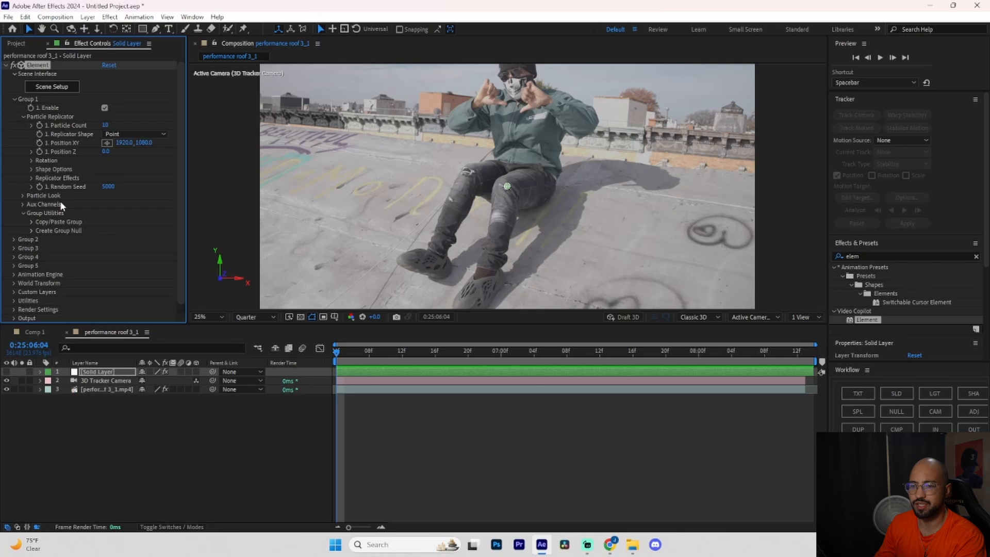
{"action": "left_click", "coordinate": [39, 196]}
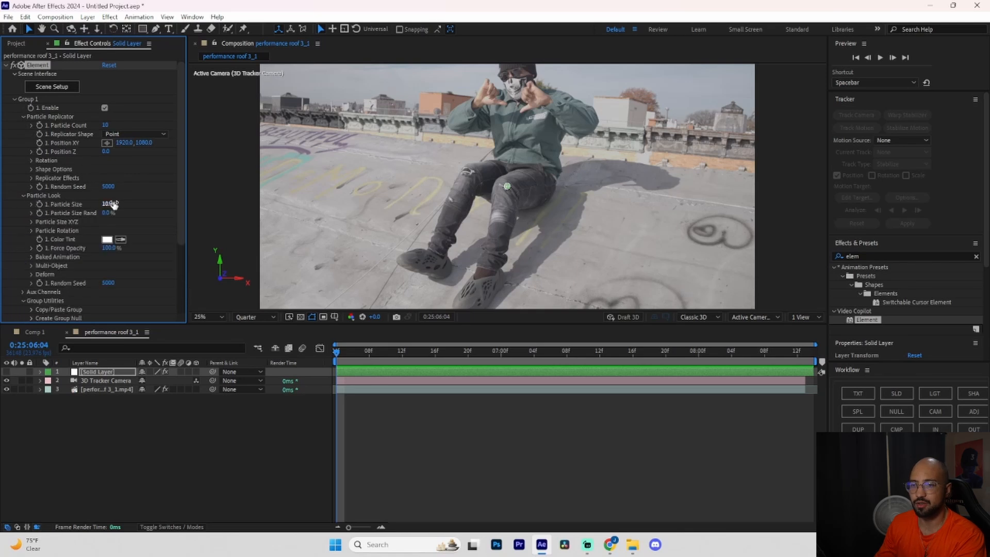
{"action": "left_click_drag", "start_coordinate": [113, 204], "coordinate": [180, 202]}
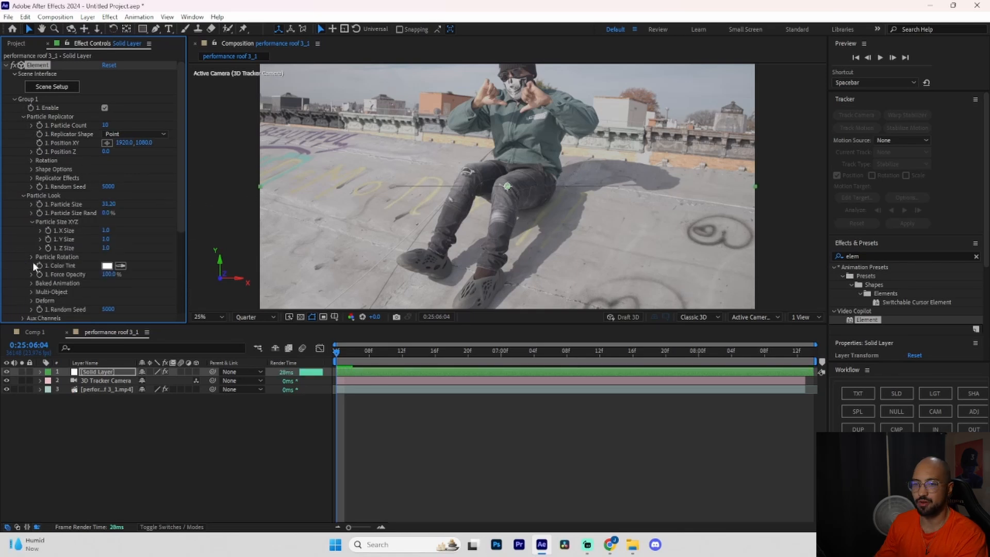
Step: Turn the bill to face the camera with X rotation 86° and Y rotation 180°, and reduce its particle size to 8.10
{"action": "left_click", "coordinate": [32, 256]}
{"action": "left_click_drag", "start_coordinate": [121, 266], "coordinate": [217, 281]}
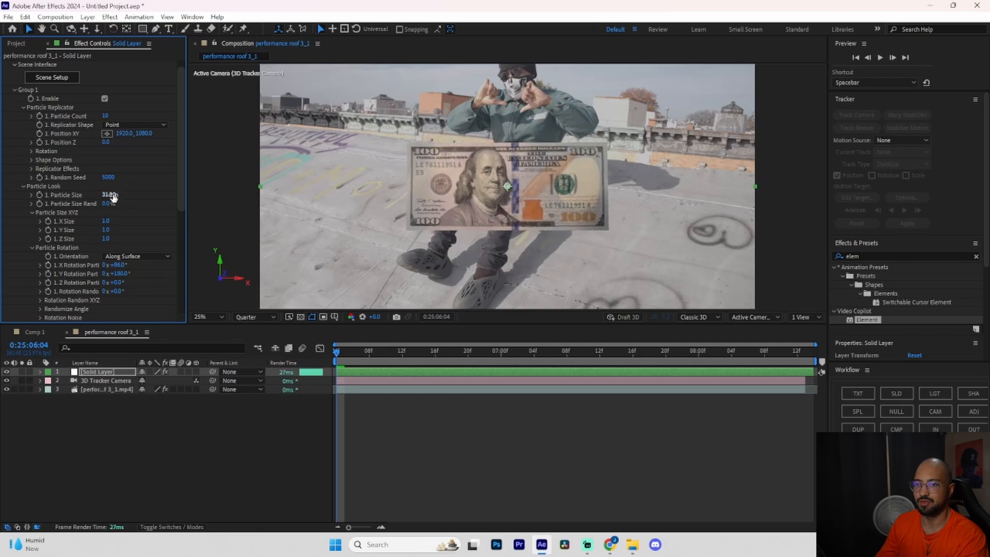
{"action": "left_click_drag", "start_coordinate": [110, 194], "coordinate": [82, 198]}
{"action": "key", "text": "space"}
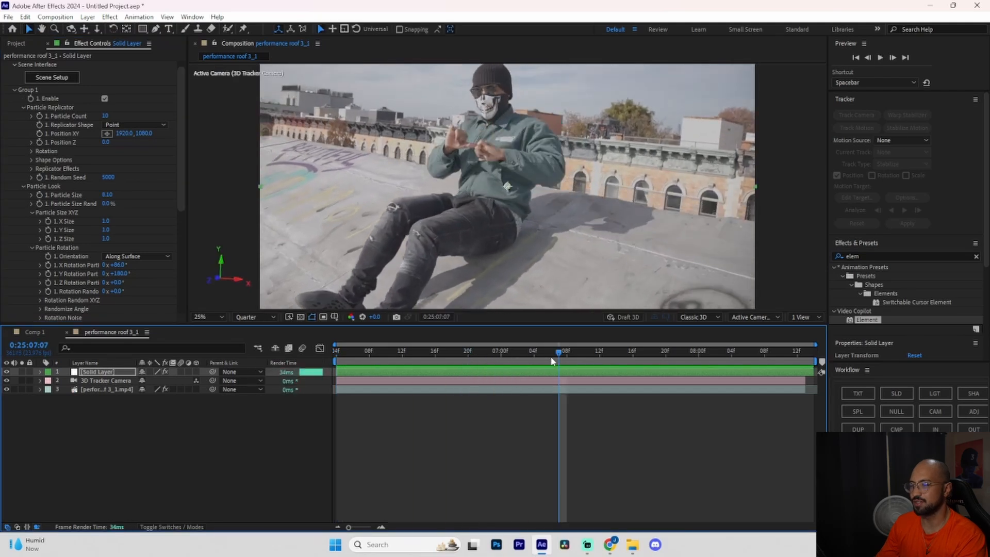
{"action": "key", "text": "space"}
Step: Push Group 1's Position Z back to 12600, enlarge the particle size to 43.40, and preview the tracked bill
{"action": "left_click_drag", "start_coordinate": [105, 143], "coordinate": [268, 150]}
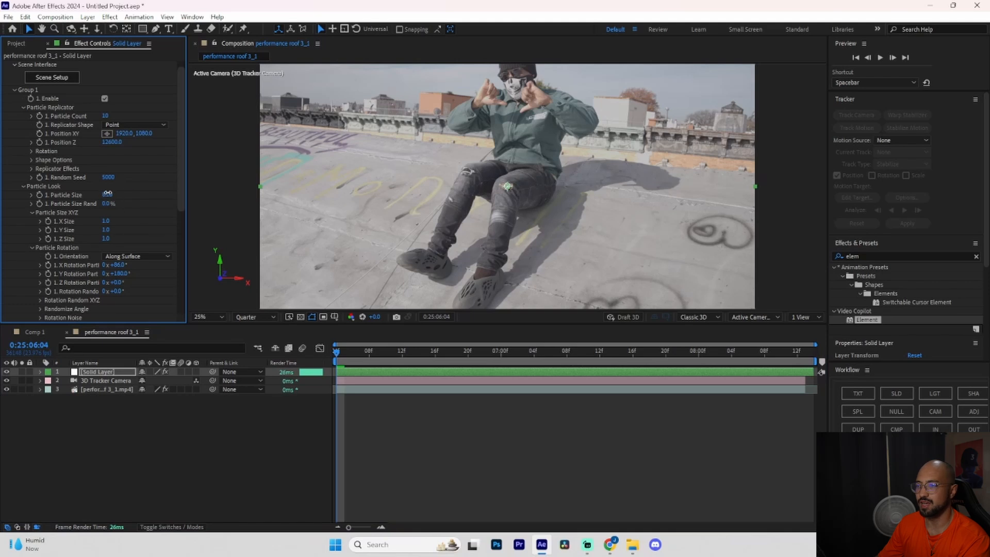
{"action": "left_click_drag", "start_coordinate": [183, 186], "coordinate": [274, 185]}
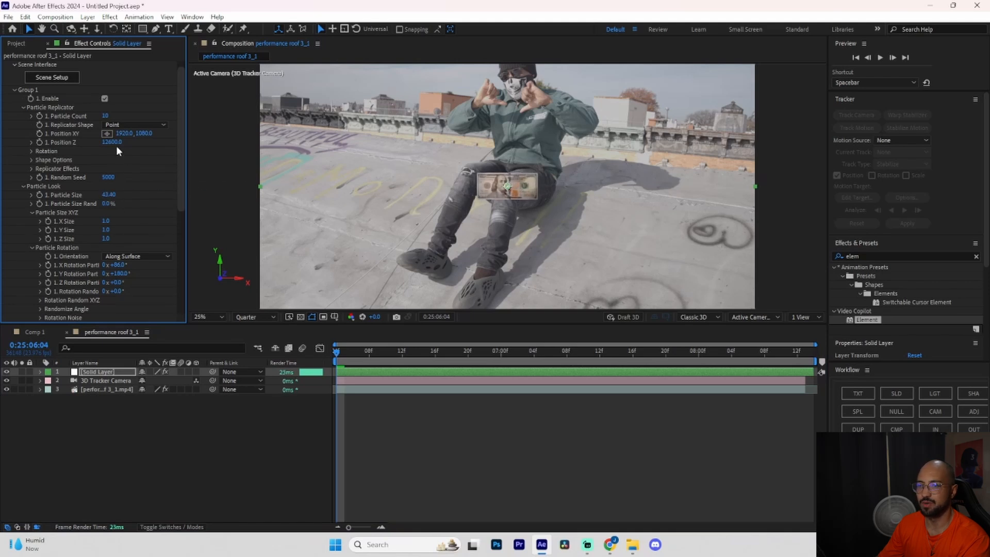
{"action": "key", "text": "space"}
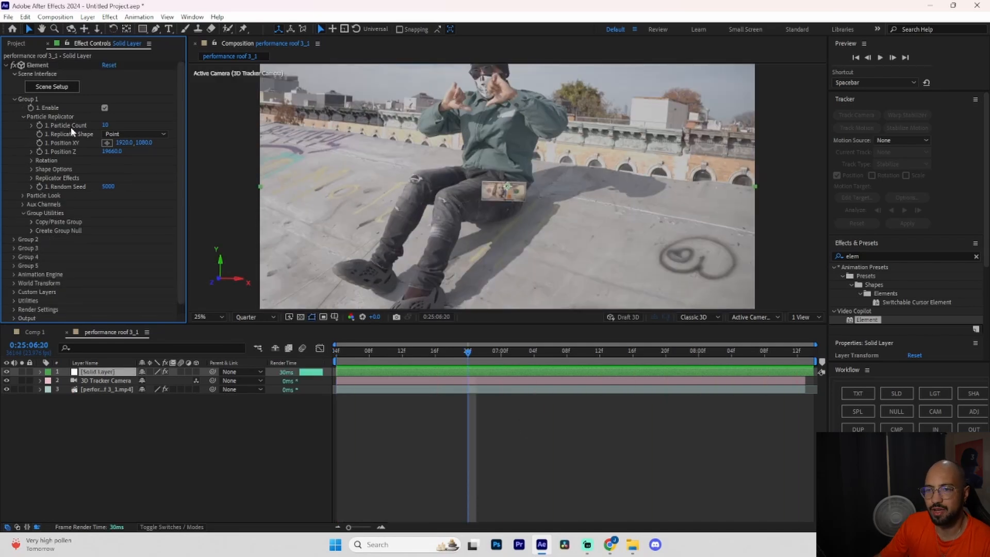
Step: Spread out Group 1's bills with Scatter 193.5, X Scatter 322.7, Y Scatter 202.8 and Z Scatter 108.7
{"action": "left_click", "coordinate": [31, 178]}
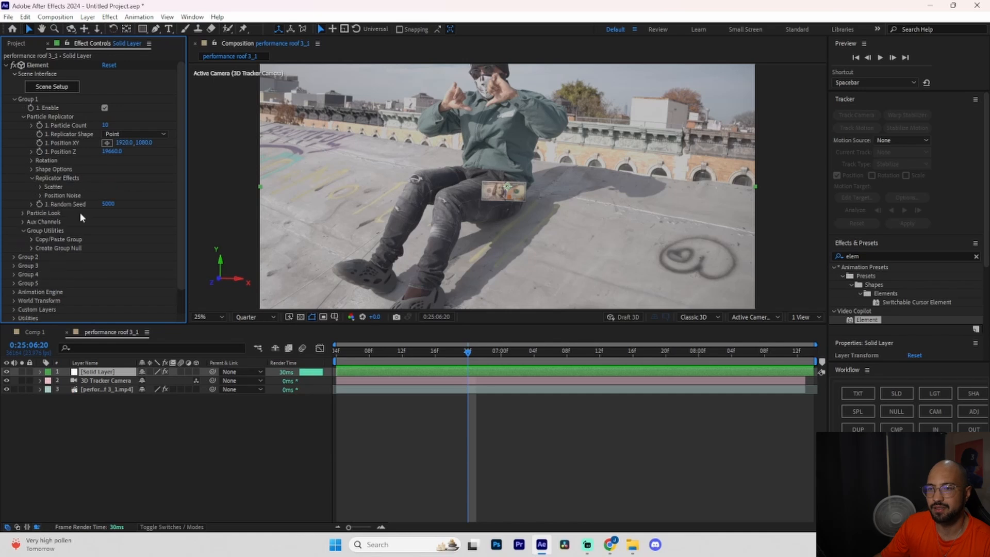
{"action": "left_click", "coordinate": [41, 187]}
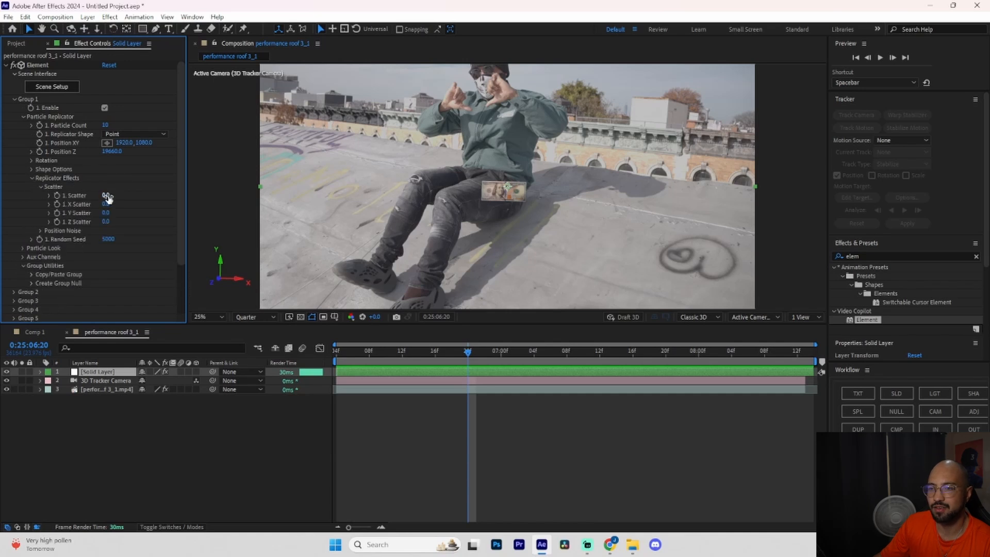
{"action": "left_click_drag", "start_coordinate": [261, 199], "coordinate": [270, 237]}
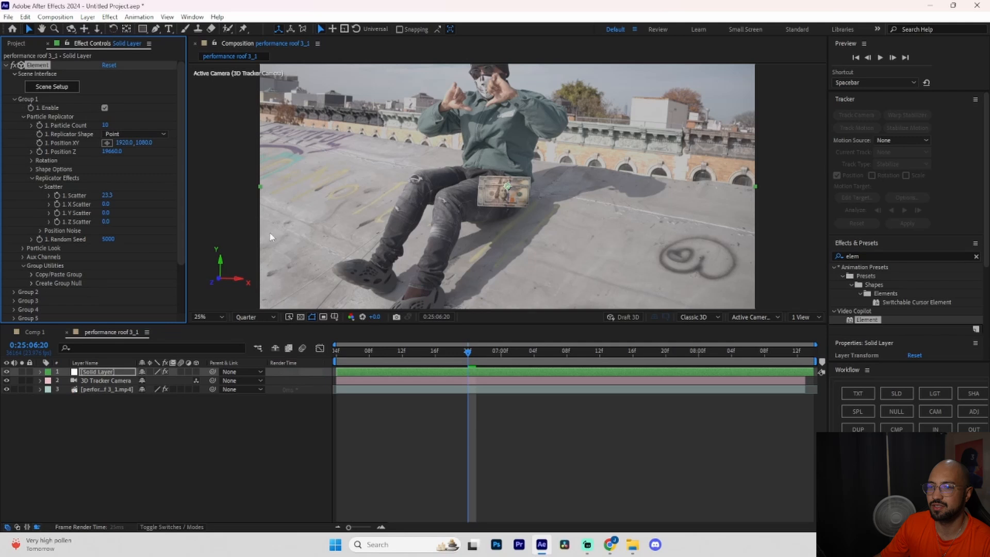
{"action": "left_click_drag", "start_coordinate": [111, 194], "coordinate": [117, 195]}
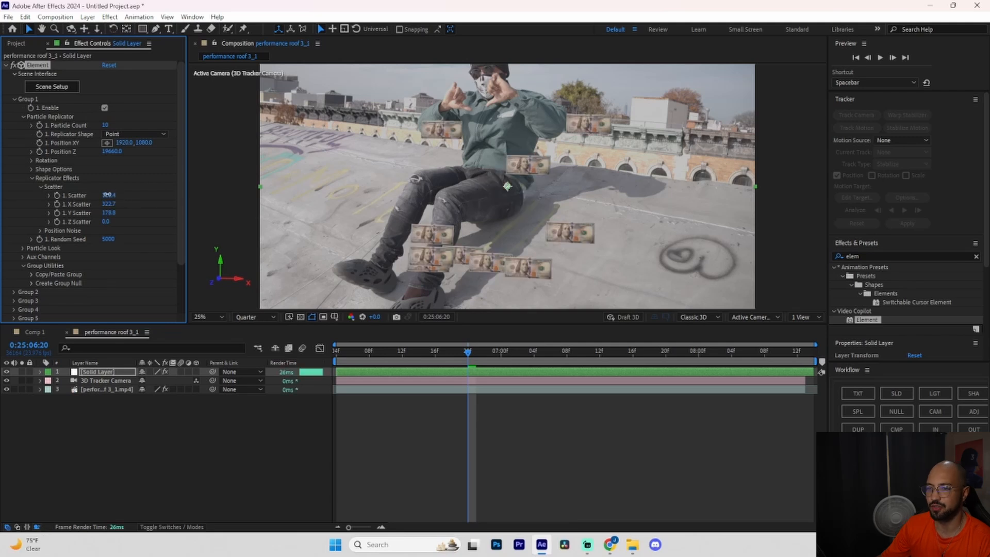
{"action": "mouse_move", "coordinate": [108, 195]}
{"action": "left_mouse_down"}
{"action": "mouse_move", "coordinate": [145, 195]}
{"action": "mouse_move", "coordinate": [119, 195]}
{"action": "left_mouse_up"}
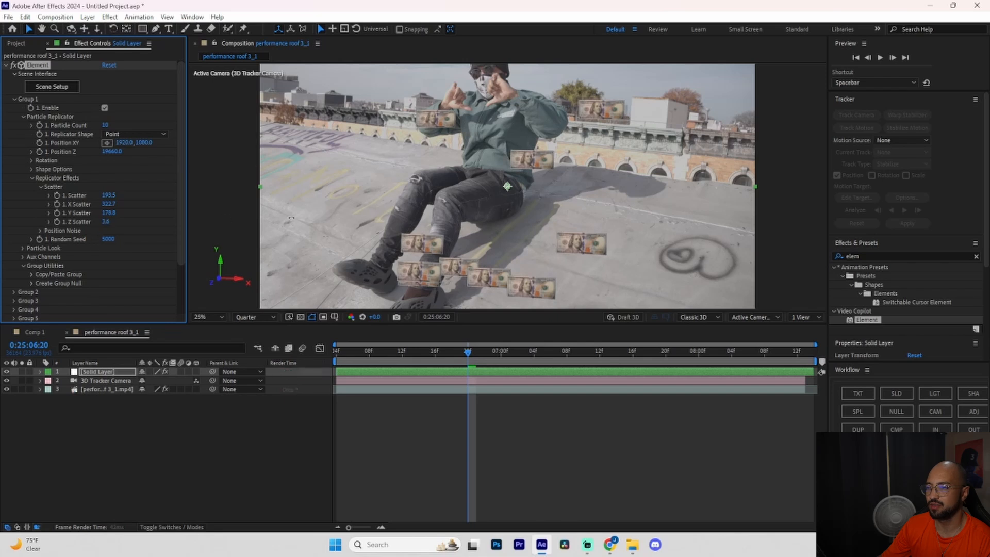
{"action": "left_click_drag", "start_coordinate": [743, 198], "coordinate": [162, 219]}
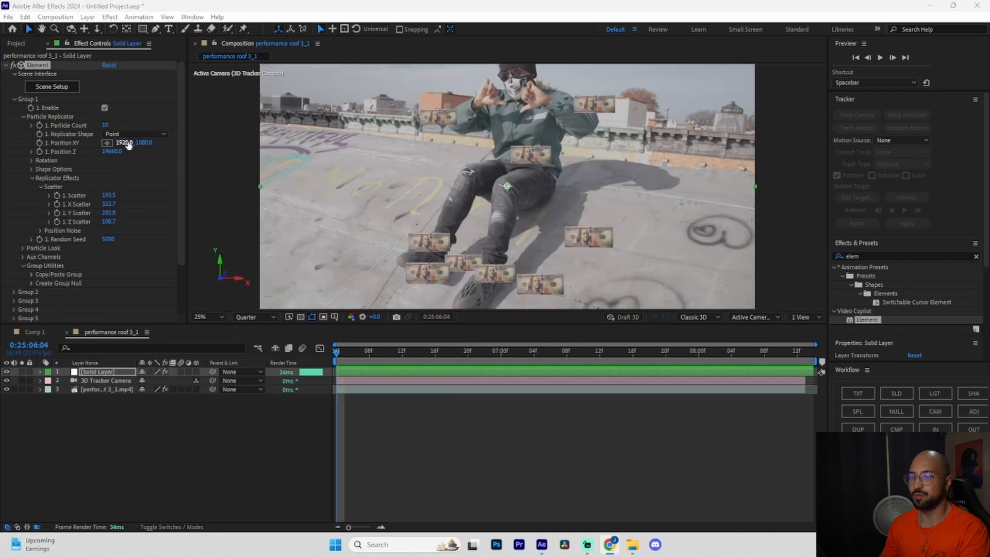
Step: Set Group 1's vertical position to -318, adjust Scatter to 300, X to 337.7, Y to 150 and Z to 121.6, and preview
{"action": "left_click_drag", "start_coordinate": [128, 145], "coordinate": [26, 186]}
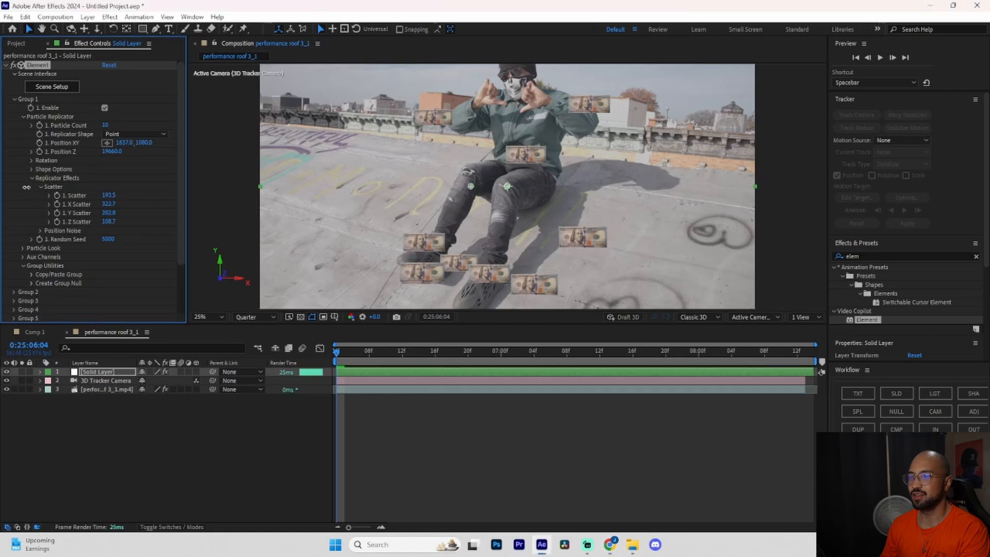
{"action": "left_click_drag", "start_coordinate": [142, 145], "coordinate": [3, 186]}
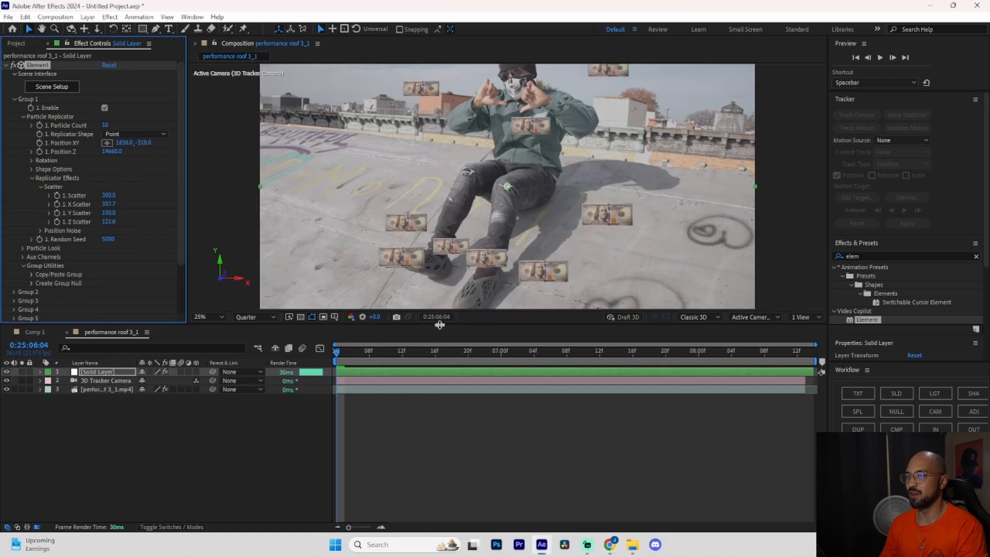
{"action": "key", "text": "space"}
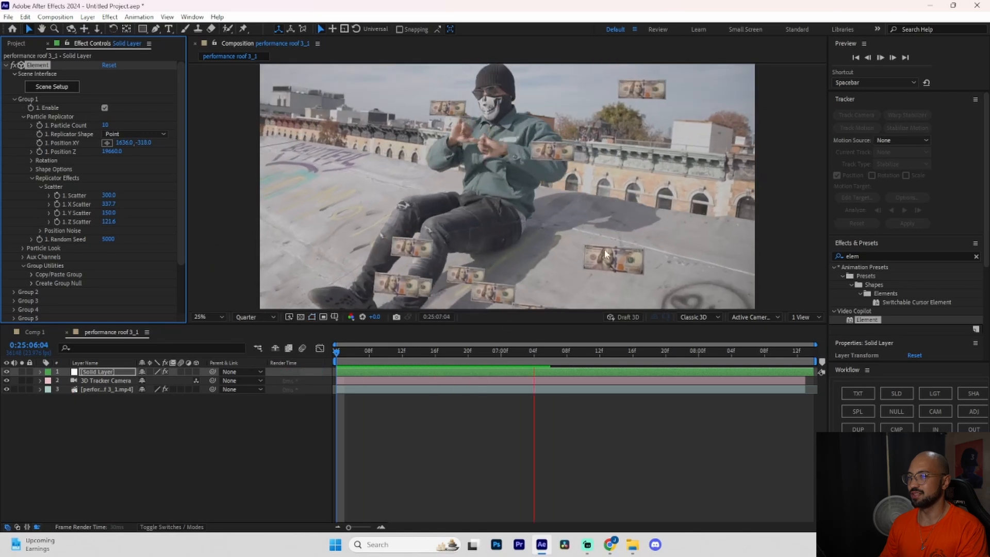
{"action": "key", "text": "space"}
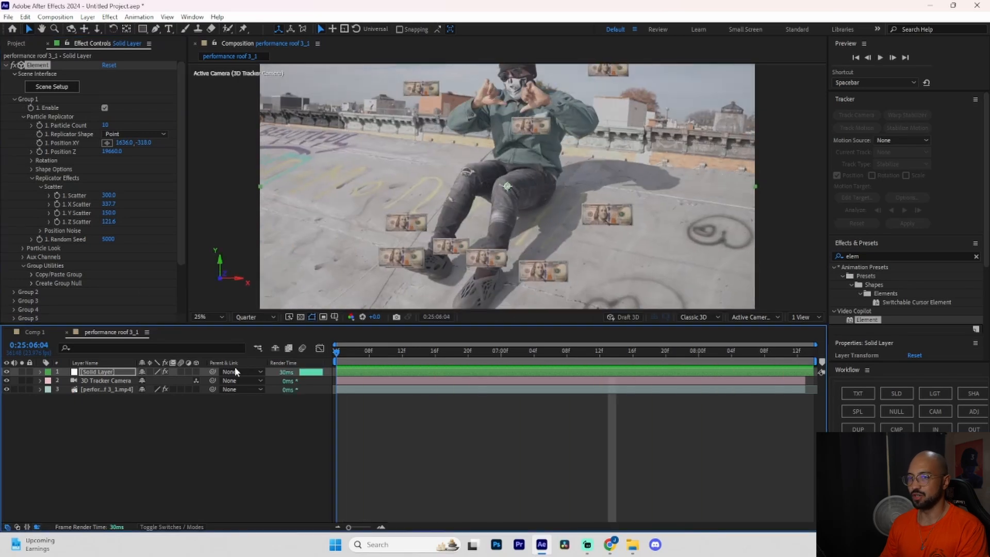
Step: Animate Group 1's Position XY from the first frame to 0:25:08:12, shifting the horizontal value lower, and preview the movement
{"action": "left_click", "coordinate": [39, 142]}
{"action": "left_click_drag", "start_coordinate": [342, 350], "coordinate": [778, 354]}
{"action": "left_click_drag", "start_coordinate": [777, 354], "coordinate": [799, 354]}
{"action": "left_click_drag", "start_coordinate": [131, 143], "coordinate": [2, 143]}
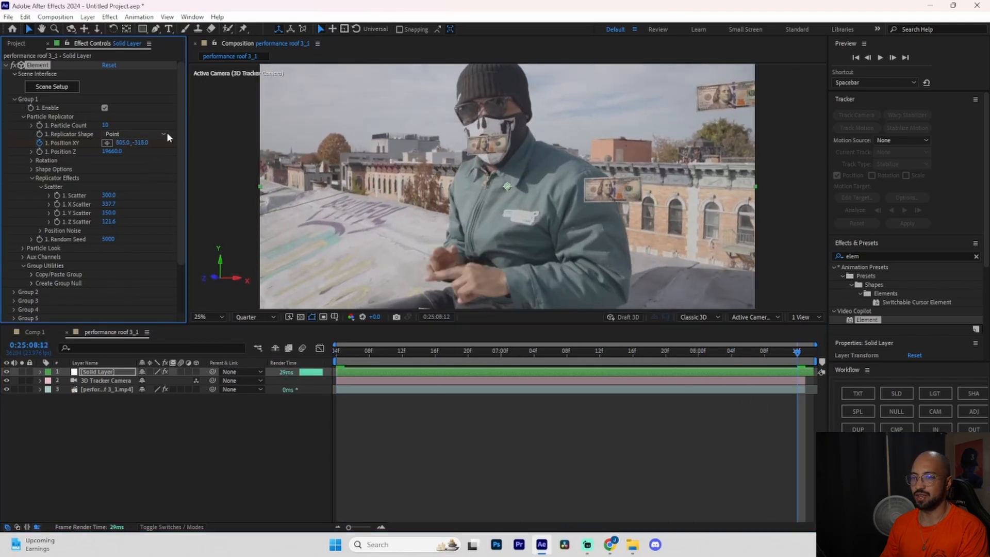
{"action": "key", "text": "space"}
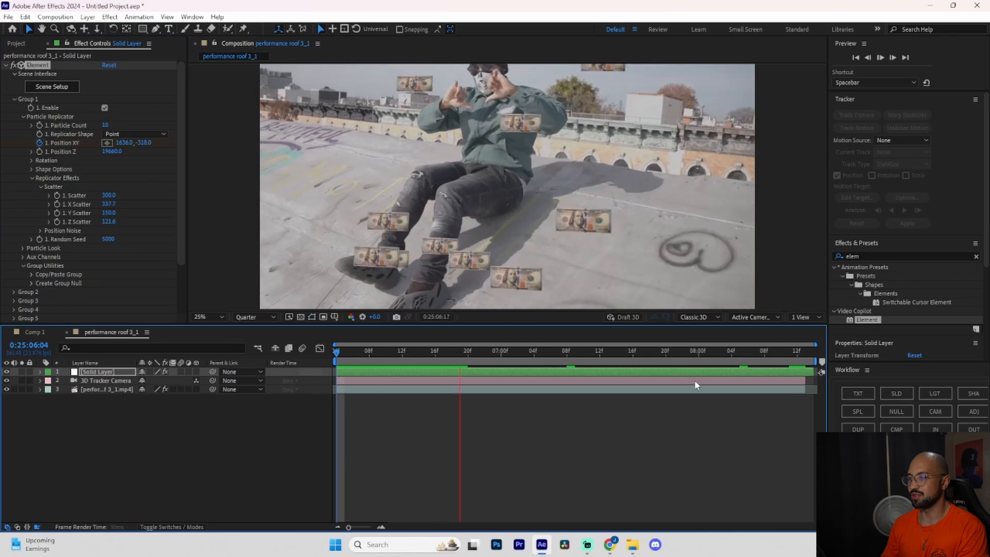
{"action": "key", "text": "space"}
Step: Set Group 1's particle count to 20 and preview the denser bills
{"action": "left_click", "coordinate": [105, 125]}
{"action": "type", "text": "20"}
{"action": "key", "text": "Return"}
{"action": "key", "text": "space"}
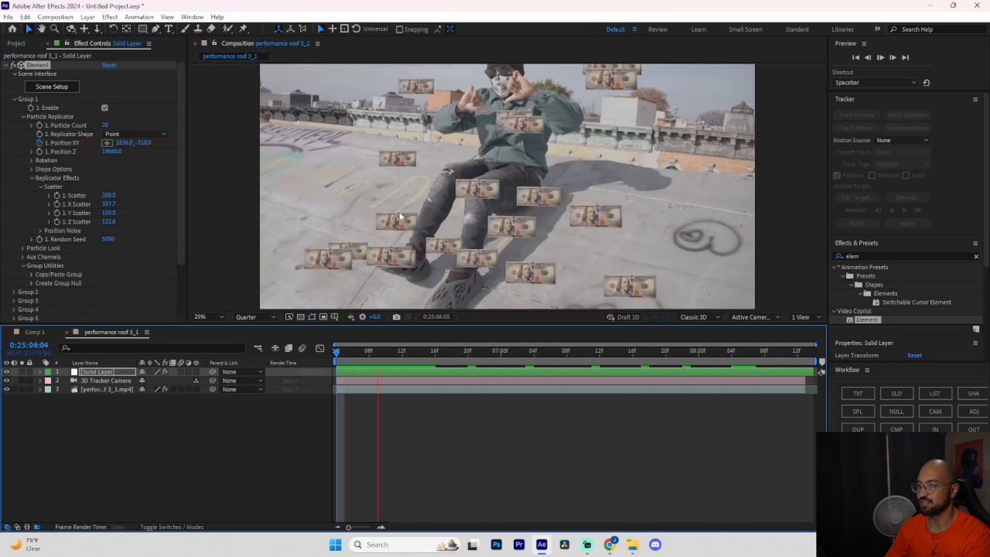
{"action": "key", "text": "space"}
Step: Refine Group 1's Scatter to 297.8, X Scatter to 352.8, Y Scatter to 166.3 and Z Scatter to 115.6, and preview
{"action": "left_click_drag", "start_coordinate": [111, 206], "coordinate": [118, 205]}
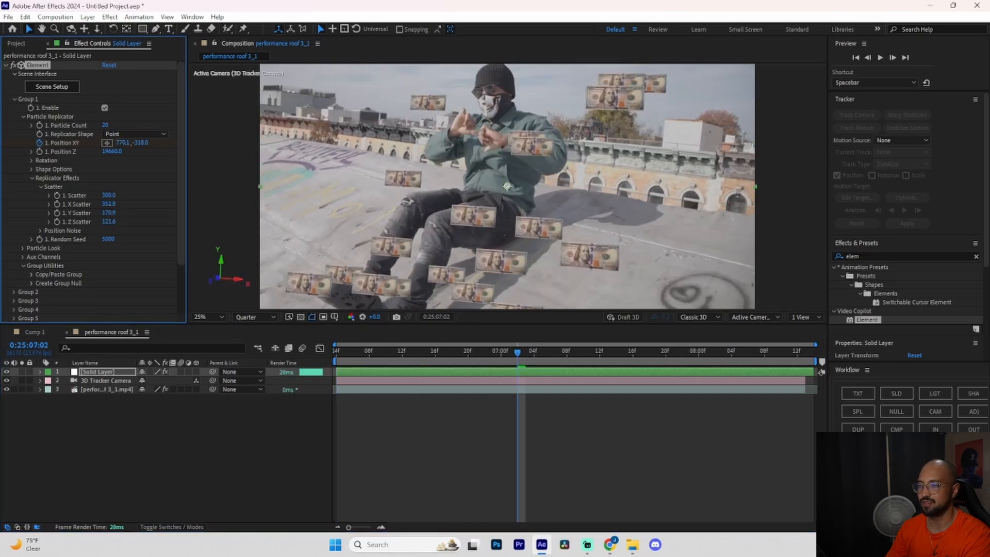
{"action": "key", "text": "space"}
{"action": "key", "text": "space"}
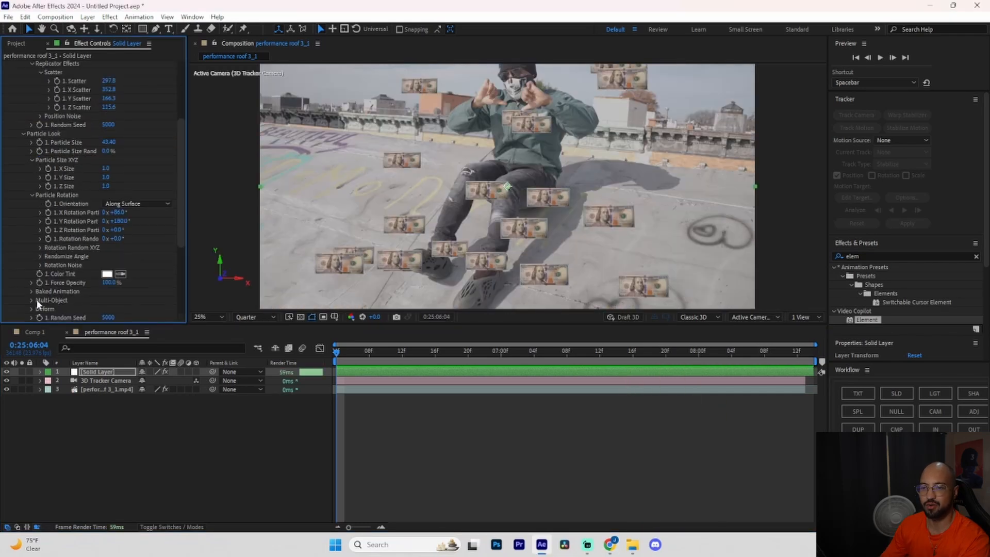
Step: Enable Multi-Object for Group 1, keyframe its random rotation at 1x+14° on the first frame, and preview
{"action": "left_click", "coordinate": [32, 299]}
{"action": "scroll", "coordinate": [78, 268], "scroll_direction": "down", "scroll_amount": 1}
{"action": "left_click", "coordinate": [105, 286]}
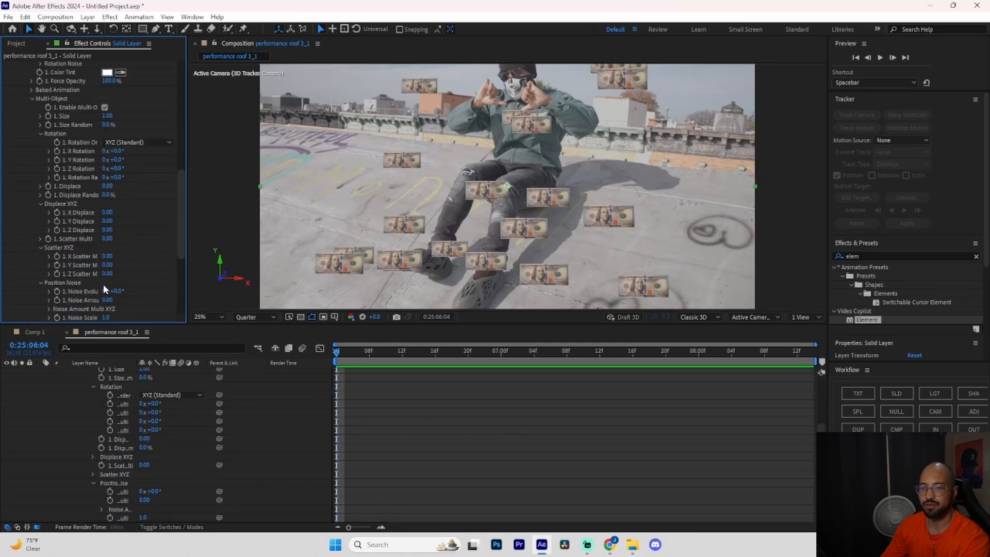
{"action": "scroll", "coordinate": [177, 280], "scroll_direction": "down", "scroll_amount": 5}
{"action": "left_click_drag", "start_coordinate": [111, 154], "coordinate": [100, 179]}
{"action": "key", "text": "space"}
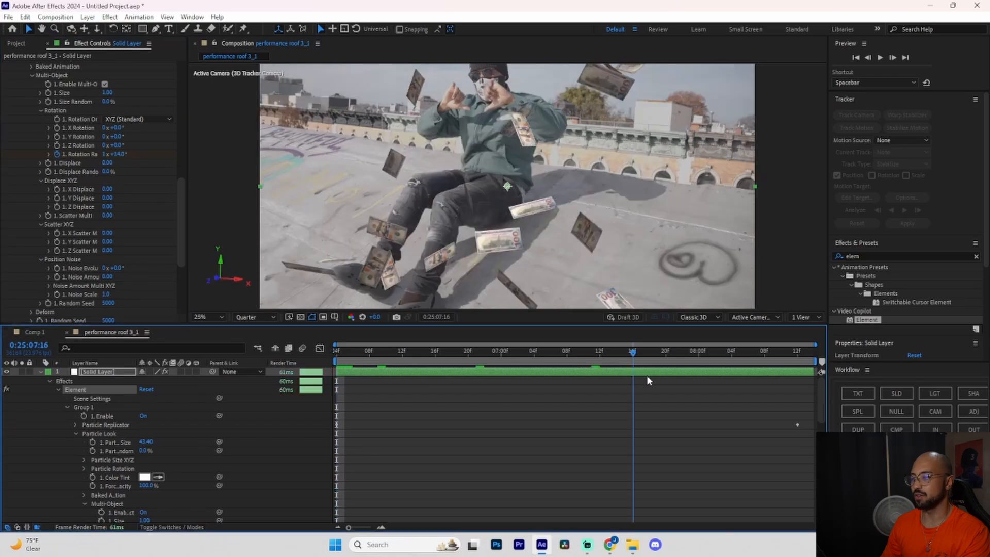
Step: Set the Multi-Object random rotation to 4x+133° at 0:25:08:12 and preview the tumbling bills from the start
{"action": "left_click_drag", "start_coordinate": [119, 158], "coordinate": [762, 186]}
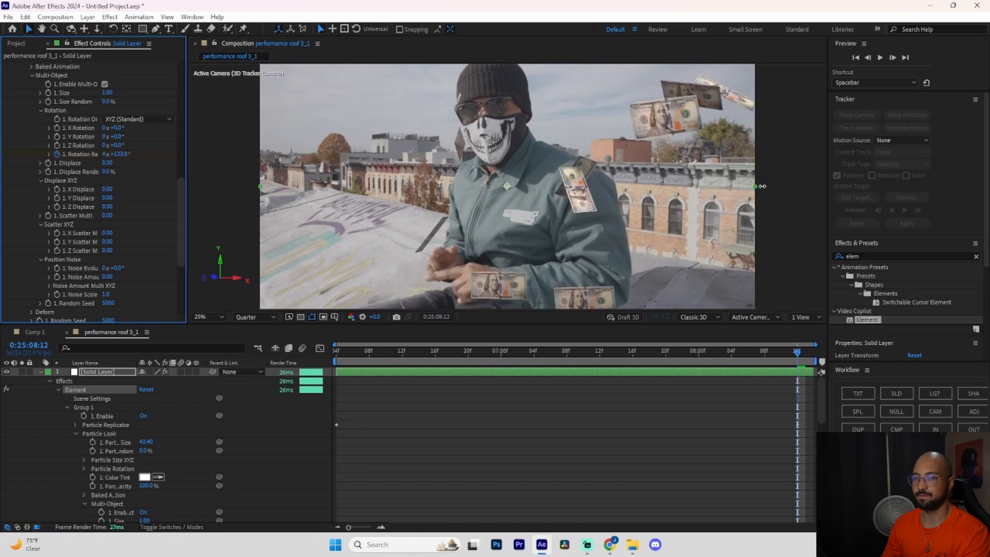
{"action": "left_click_drag", "start_coordinate": [797, 355], "coordinate": [259, 354]}
{"action": "key", "text": "space"}
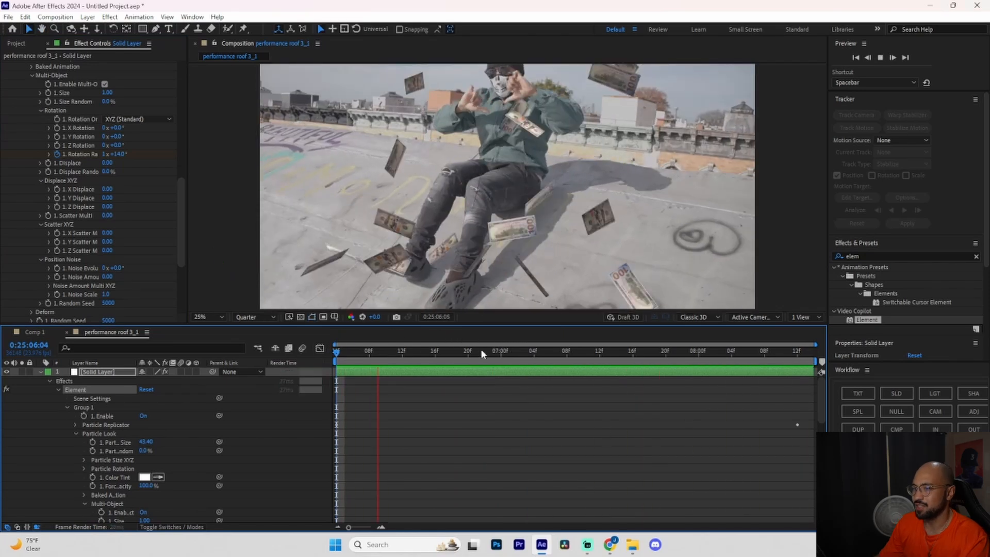
{"action": "key", "text": "space"}
Step: Add Natural lighting in Element's render settings and preview the lit bills
{"action": "scroll", "coordinate": [11, 151], "scroll_direction": "up", "scroll_amount": 10}
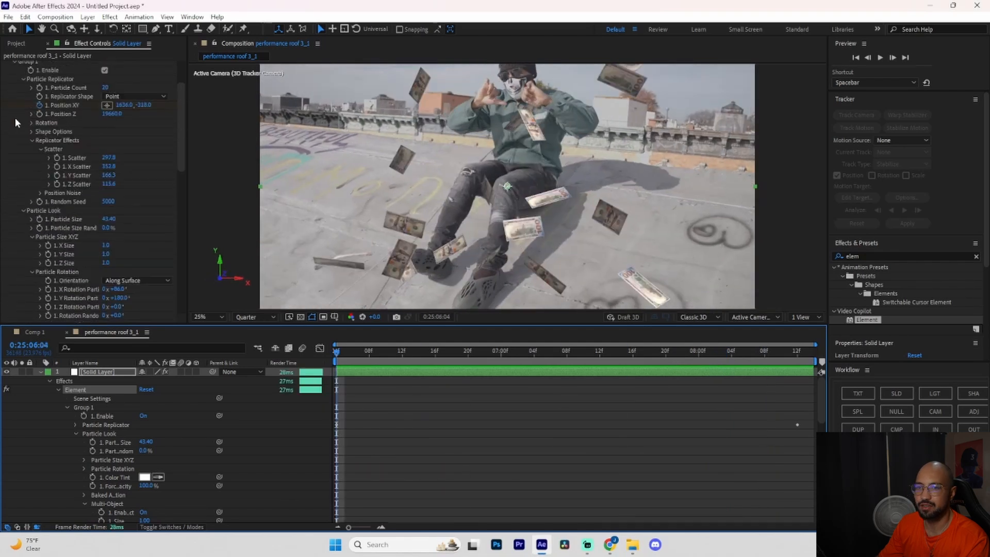
{"action": "left_click", "coordinate": [17, 99]}
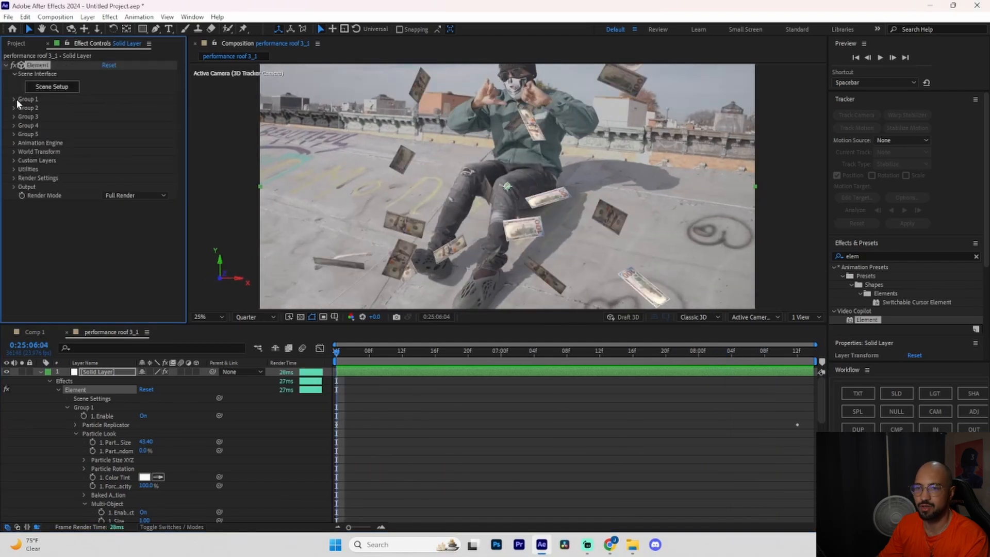
{"action": "left_click", "coordinate": [22, 195]}
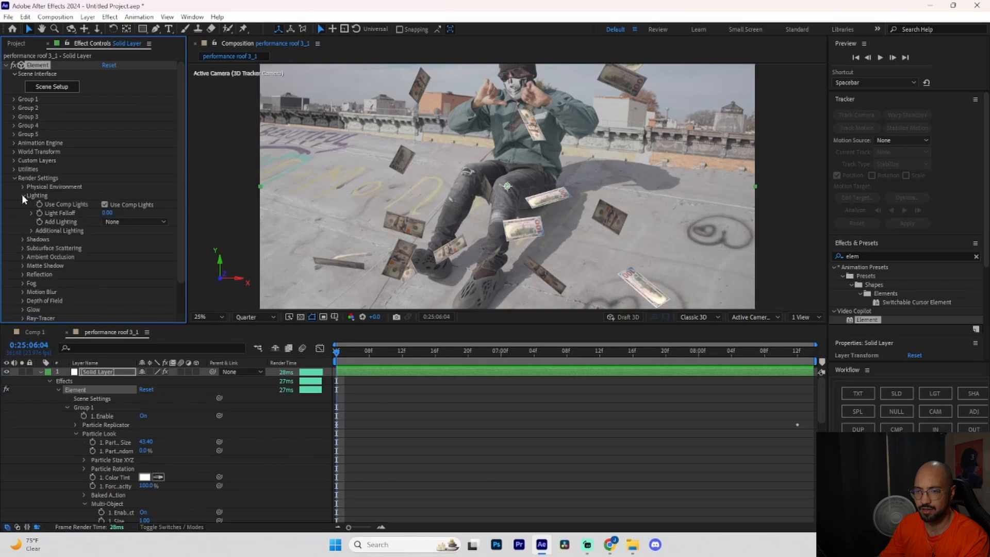
{"action": "left_click", "coordinate": [136, 222]}
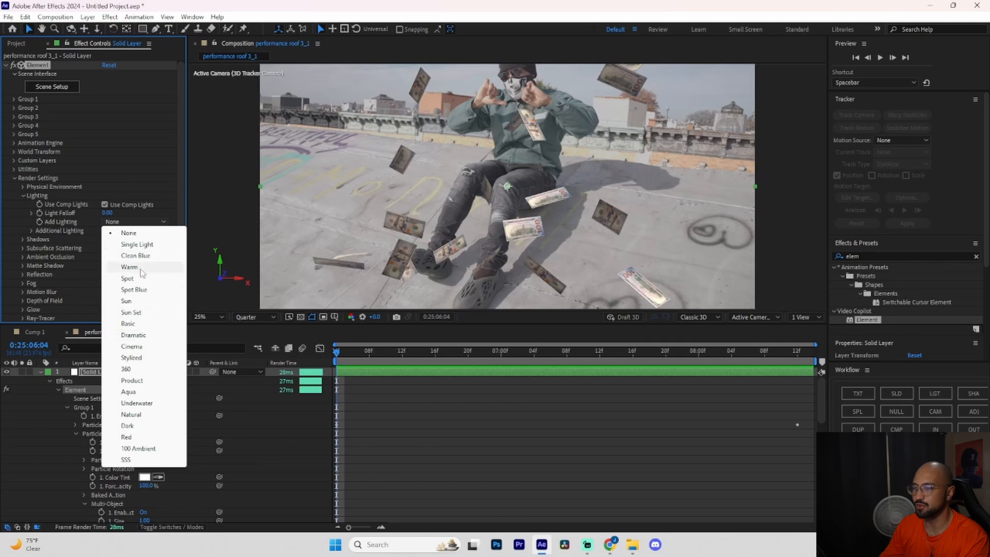
{"action": "left_click", "coordinate": [131, 415]}
{"action": "key", "text": "space"}
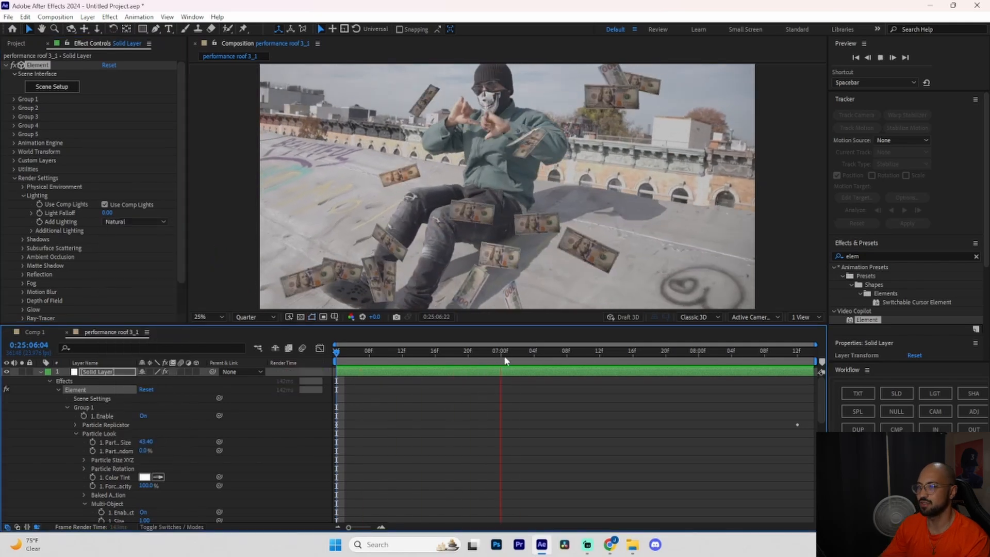
Step: Add Lumetri Color to the Solid Layer with Temperature -14 and Contrast -28, and preview the graded bills
{"action": "left_click", "coordinate": [901, 255]}
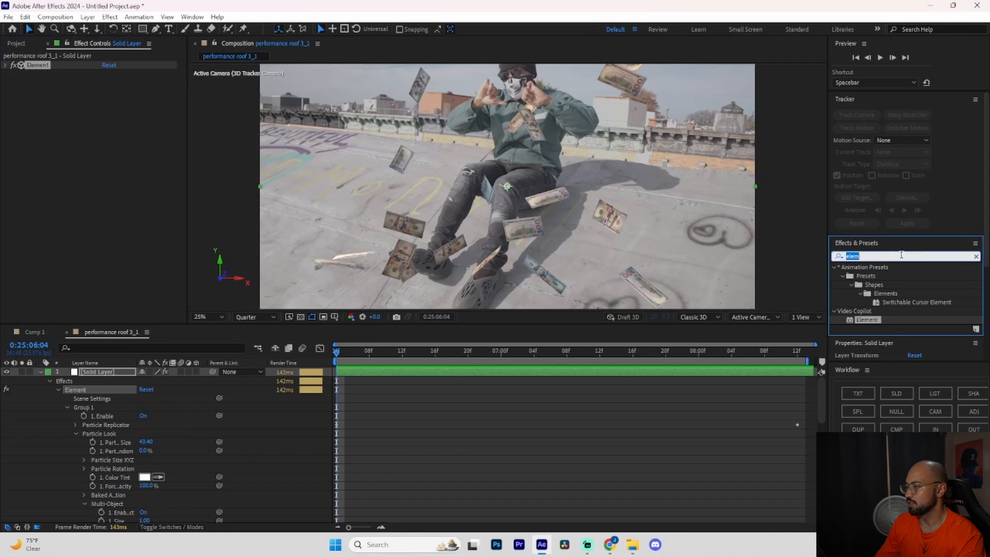
{"action": "type", "text": "lum"}
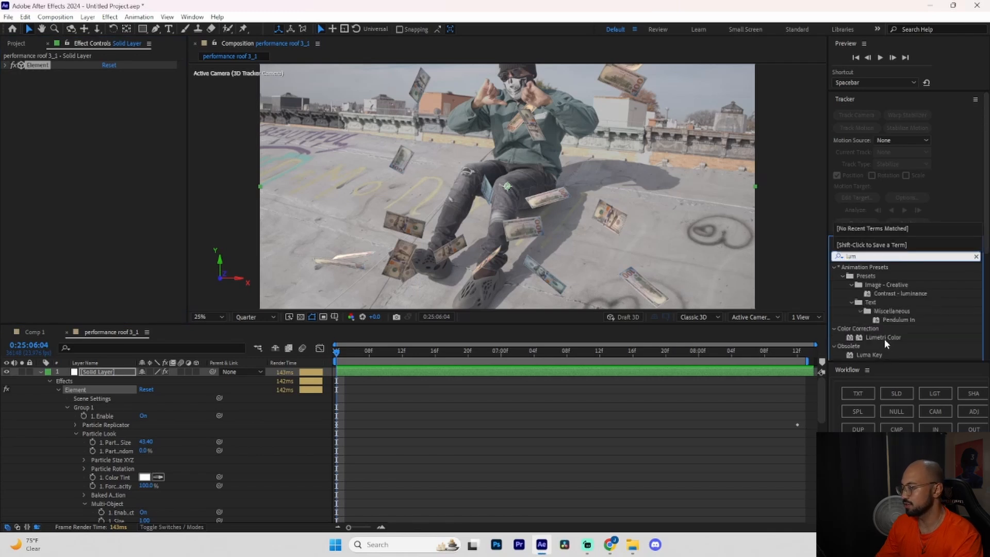
{"action": "left_click_drag", "start_coordinate": [883, 340], "coordinate": [459, 372]}
{"action": "left_click_drag", "start_coordinate": [380, 377], "coordinate": [380, 377]}
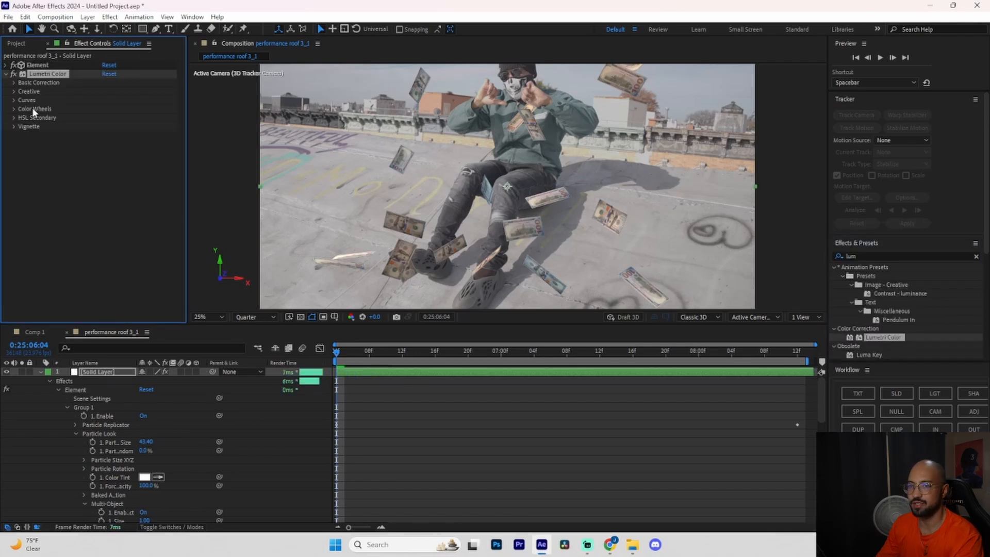
{"action": "left_click", "coordinate": [13, 83]}
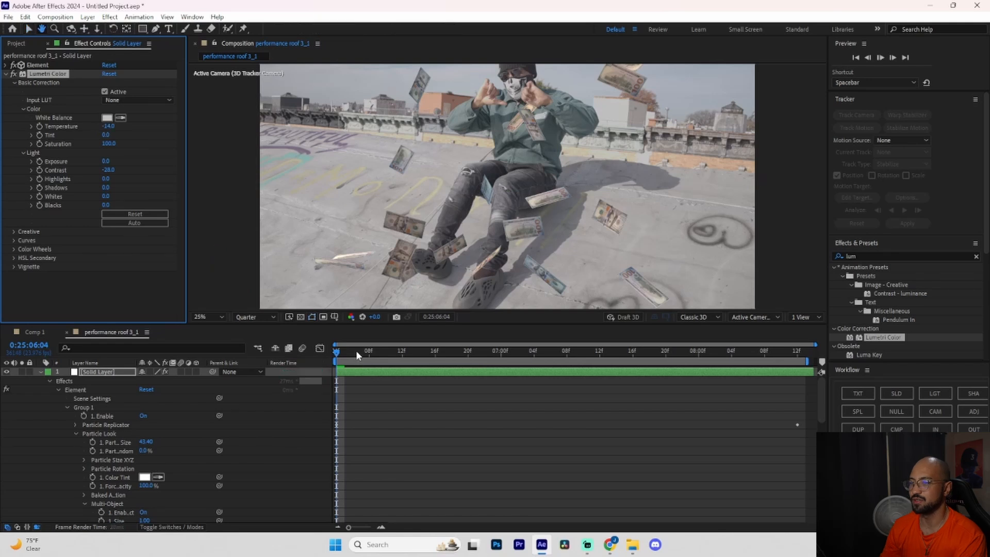
{"action": "key", "text": "space"}
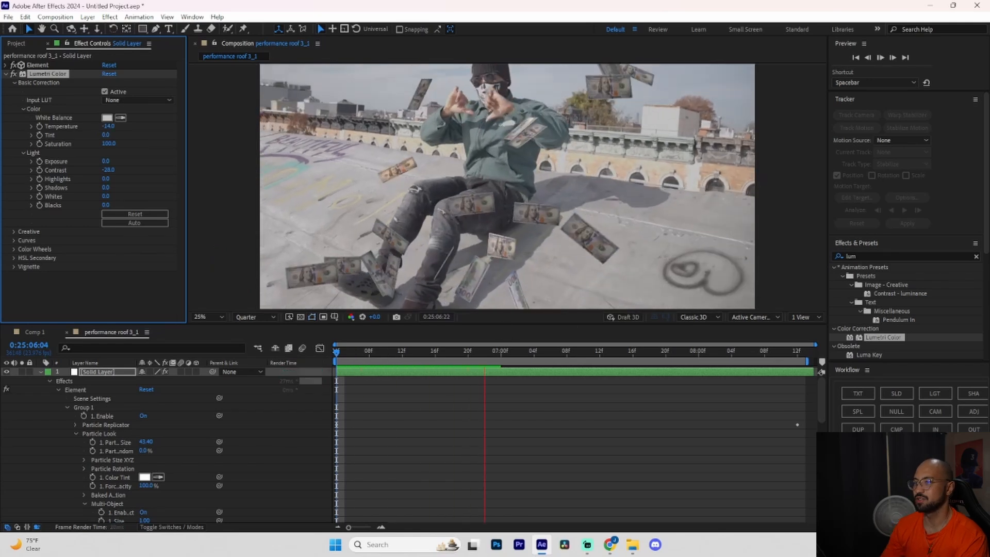
{"action": "key", "text": "space"}
Step: Enable motion blur for the Solid Layer holding the bills
{"action": "left_click", "coordinate": [181, 372]}
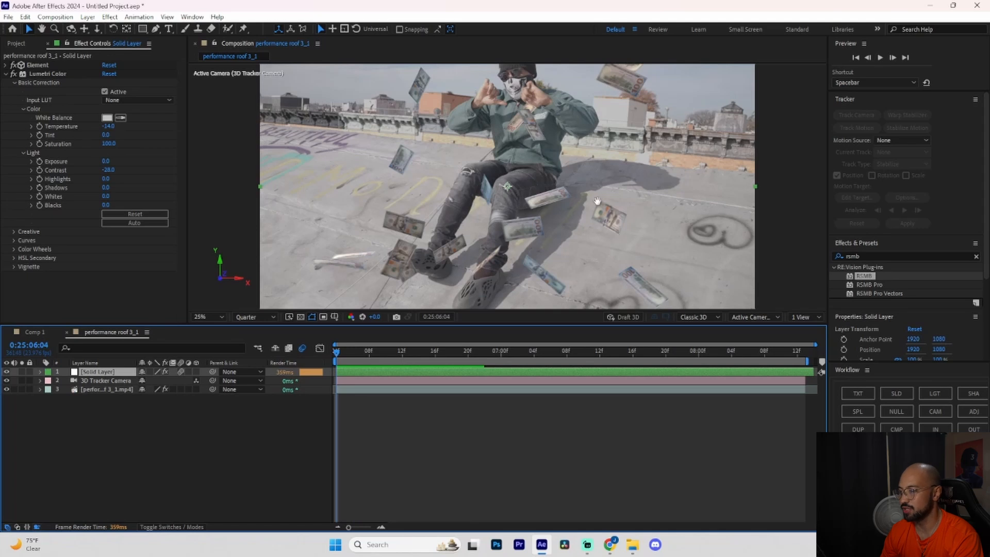
{"action": "key", "text": "space"}
Step: Open the Shake Sauce extension, apply its Keyframed shake Hard Hit With Flash to the composition, and preview it
{"action": "left_click", "coordinate": [191, 17]}
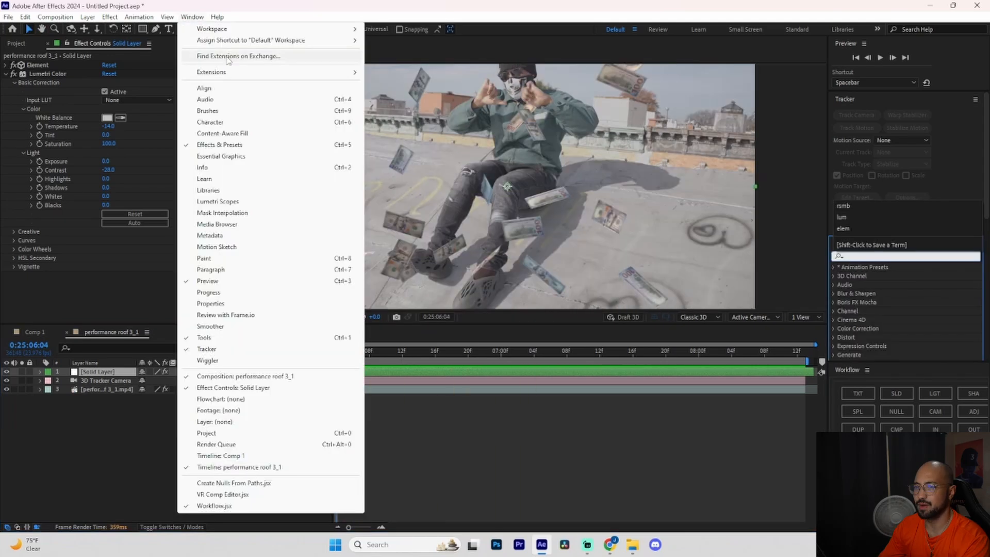
{"action": "mouse_move", "coordinate": [260, 77]}
{"action": "left_click", "coordinate": [397, 95]}
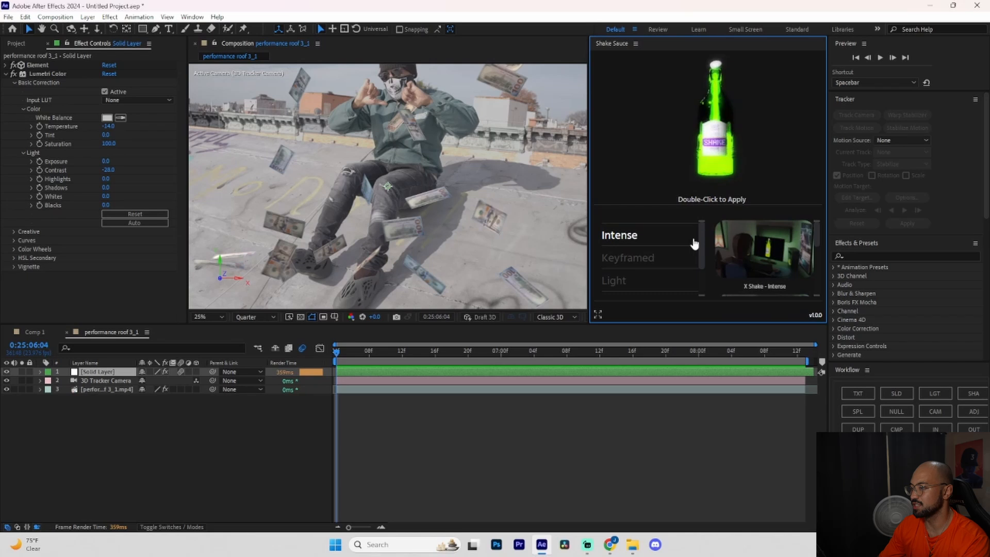
{"action": "left_click", "coordinate": [628, 258]}
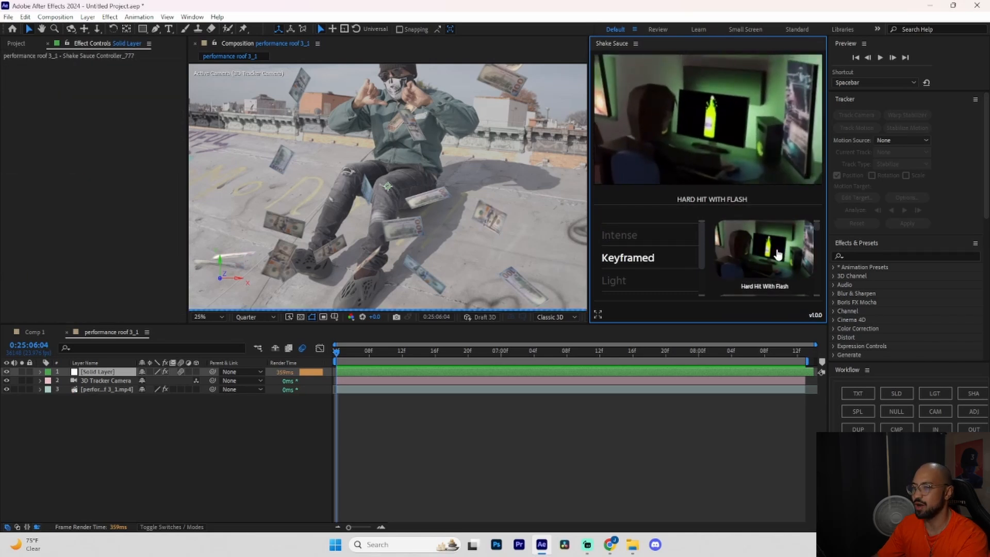
{"action": "double_click", "coordinate": [780, 254]}
{"action": "key", "text": "space"}
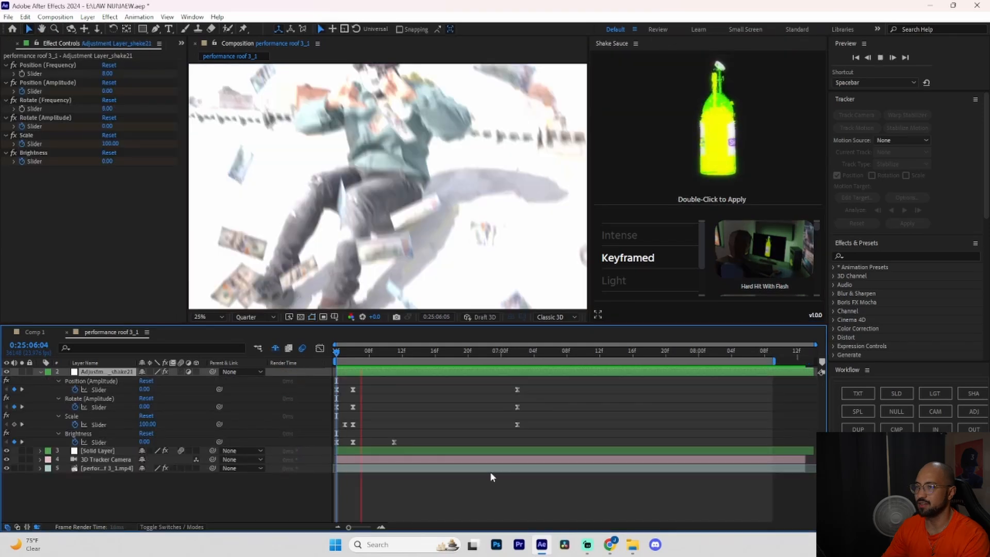